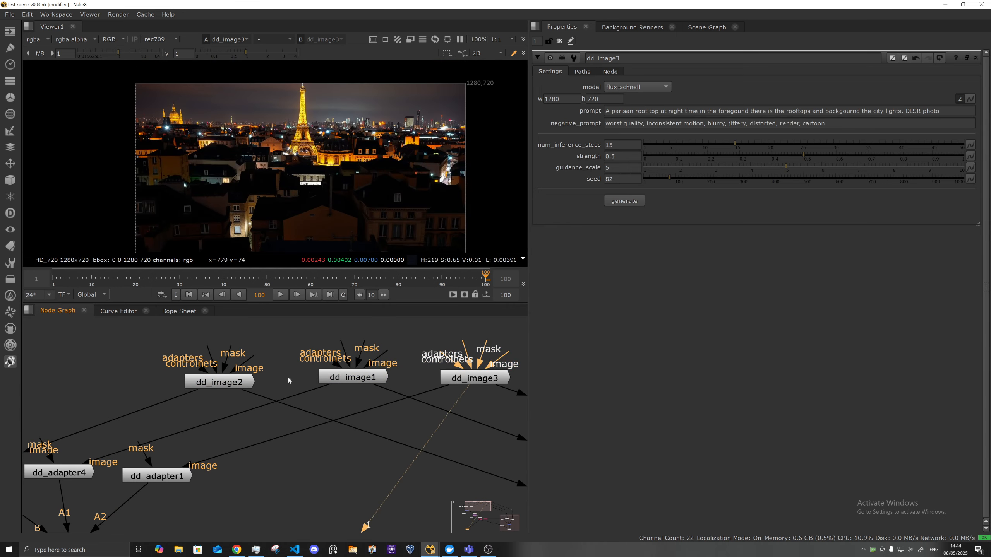
Step: View the dd_adapter3, dd_adapter4 and dd_adapter1 images one after another in the viewer
scroll(288, 380, "down", 3)
middle_click_drag(265, 448, 384, 417)
scroll(272, 408, "up", 1)
left_click(209, 406)
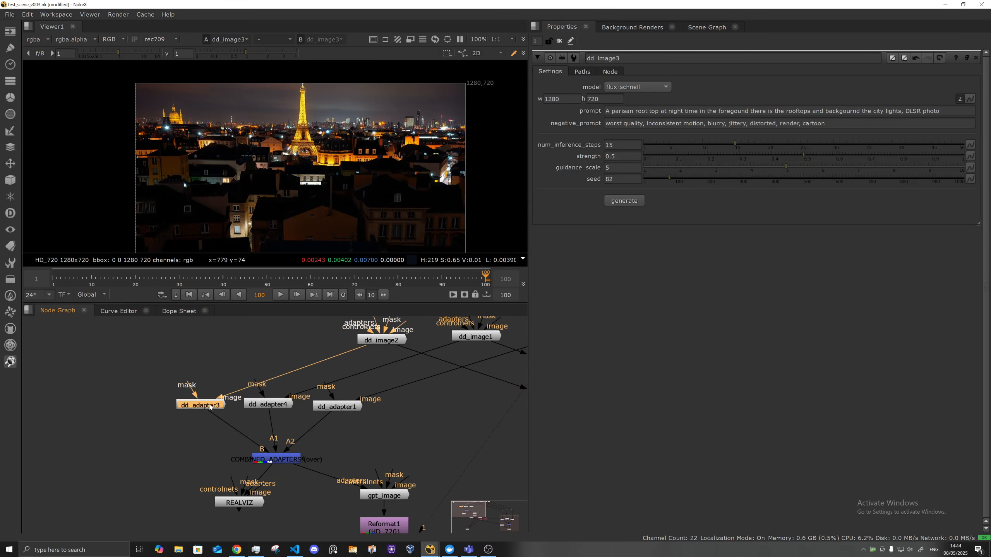
key("1")
left_click(262, 405)
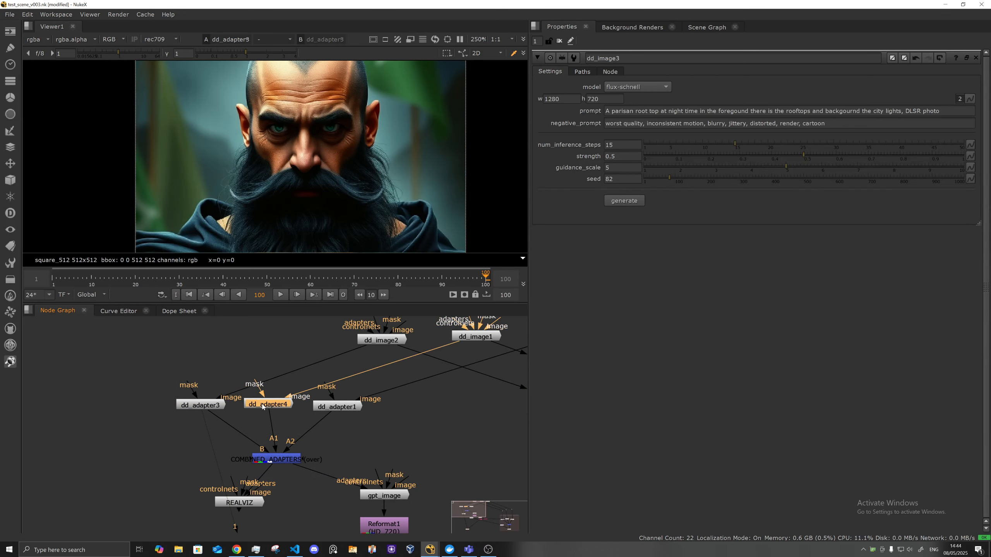
double_click(272, 405)
left_click(328, 407)
key("1")
Step: Show the COMBINED_ADAPTERS merge in the viewer and open its properties
middle_click_drag(351, 429, 374, 395)
double_click(312, 426)
key("1")
left_click_drag(311, 428, 300, 430)
middle_click_drag(379, 416, 378, 393)
Step: Show the gpt_image node in the viewer, open its settings and examine the whole generated image
left_click(406, 435)
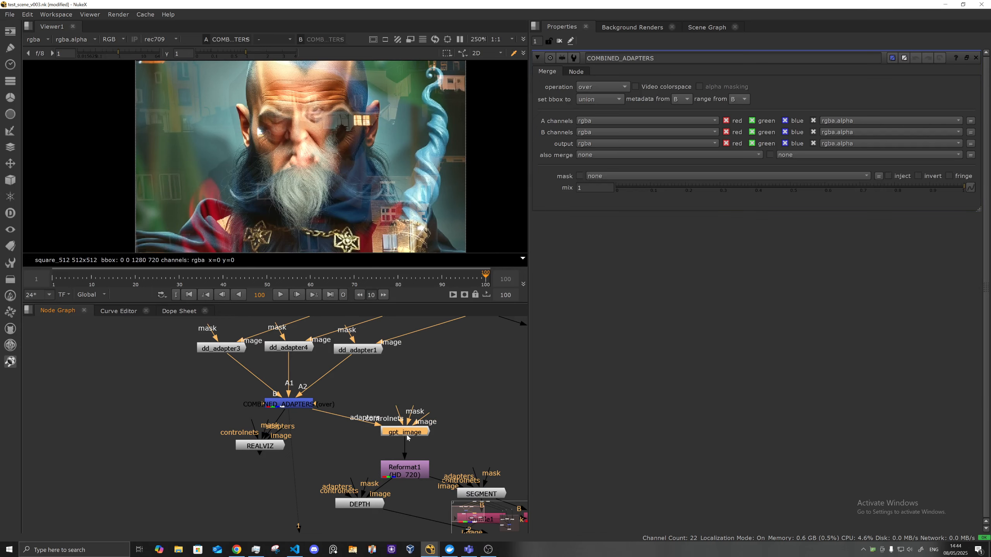
key("1")
double_click(407, 434)
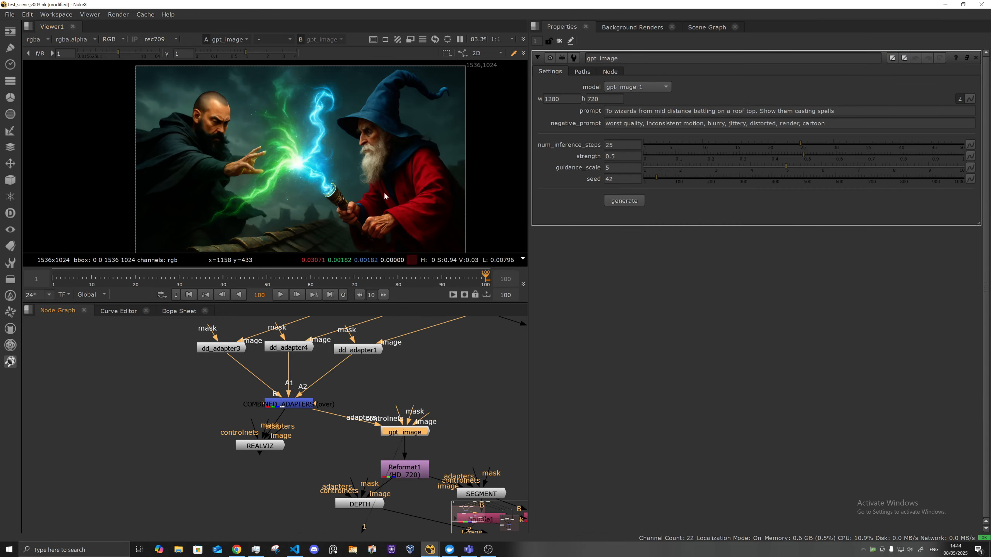
scroll(371, 189, "down", 2)
middle_click_drag(371, 189, 392, 177)
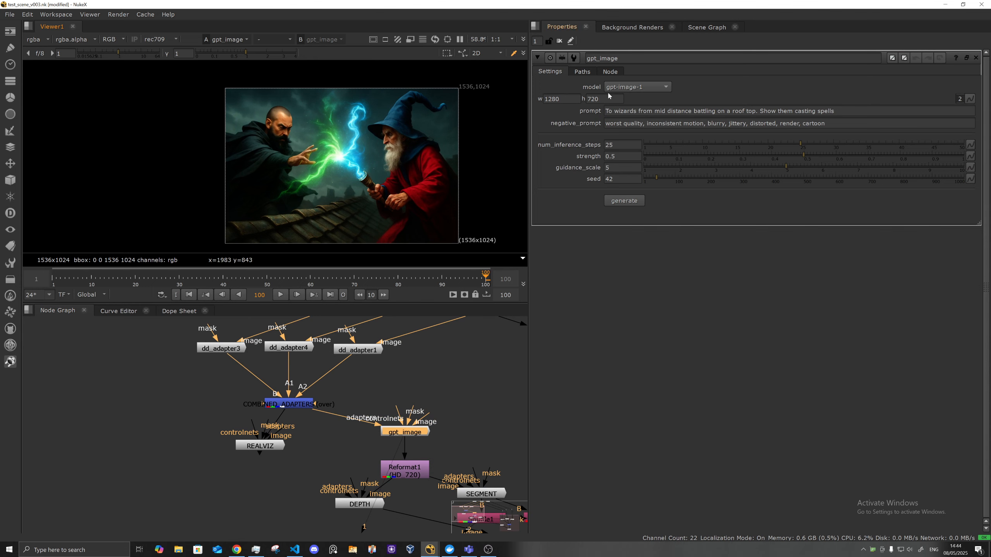
scroll(351, 141, "up", 1)
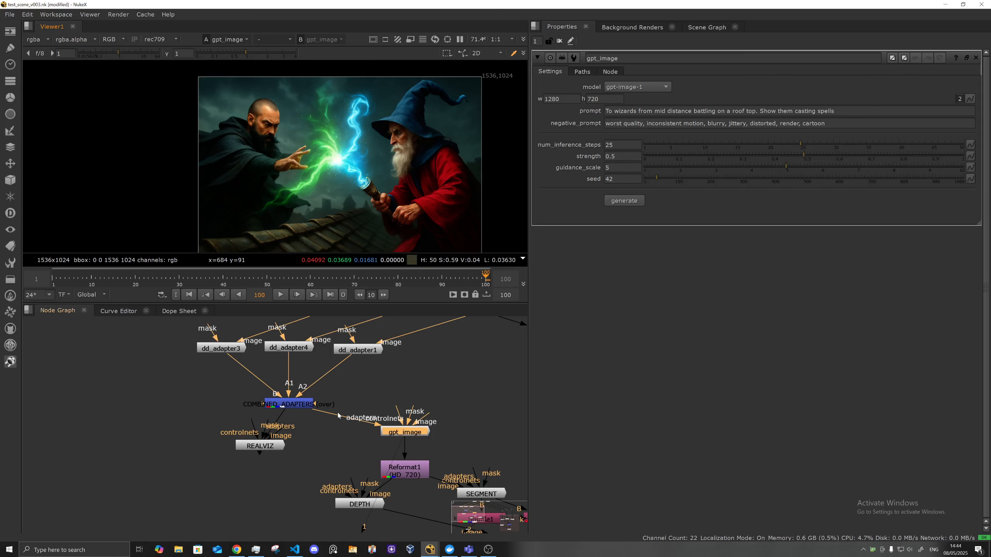
Step: View the REALVIZ image with its settings open, and compare it with the COMBINED_ADAPTERS input
left_click_drag(272, 445, 253, 449)
key("1")
double_click(263, 447)
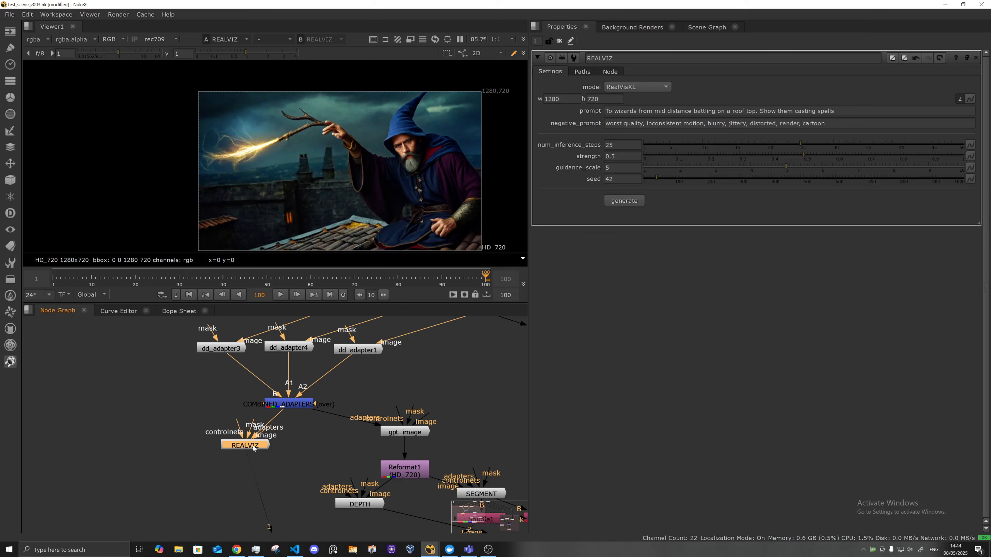
left_click(285, 403)
key("1")
left_click(253, 443)
key("1")
Step: View the Reformat1 output and the DEPTH node's depth map in the viewer
middle_click_drag(438, 388, 411, 359)
left_click(383, 436)
key("1")
middle_click_drag(429, 406, 415, 373)
left_click_drag(319, 445, 319, 449)
key("1")
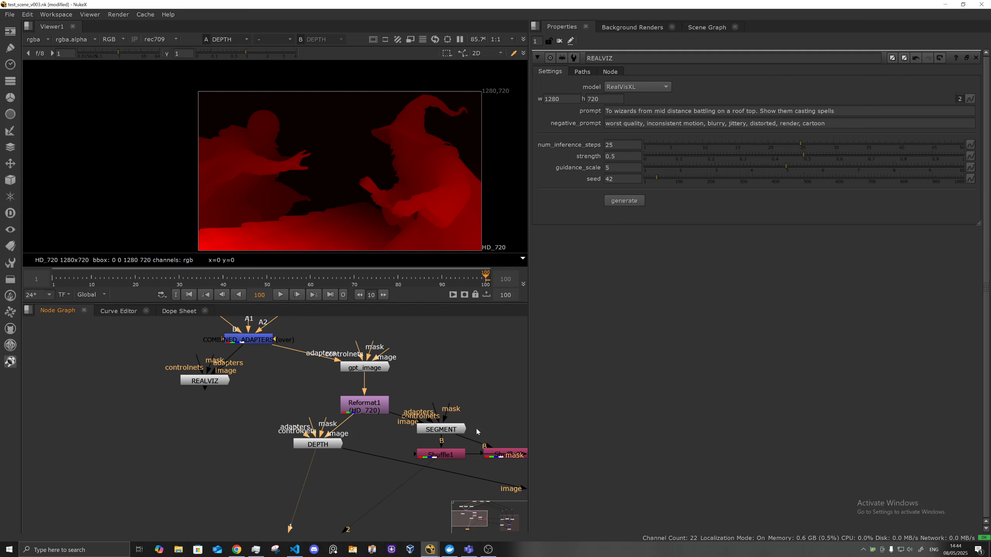
Step: View the SEGMENT output and the separate wizard masks from Shuffle1 and Shuffle2
left_click(456, 430)
key("1")
middle_click_drag(426, 388, 333, 365)
left_click(336, 429)
key("1")
left_click(394, 428)
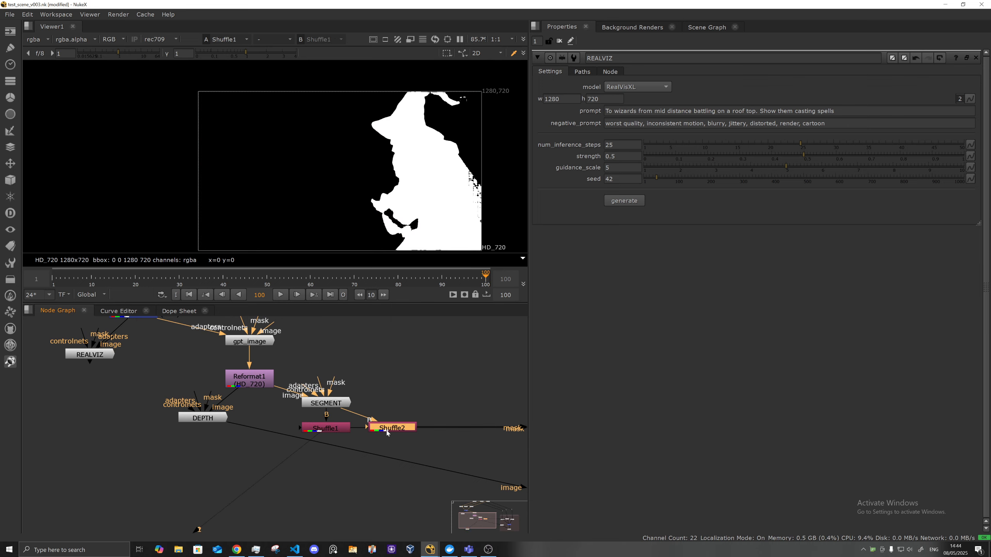
key("1")
Step: View the dd_adapter6 image inside the BackdropNode1 group
middle_click_drag(394, 397, 236, 387)
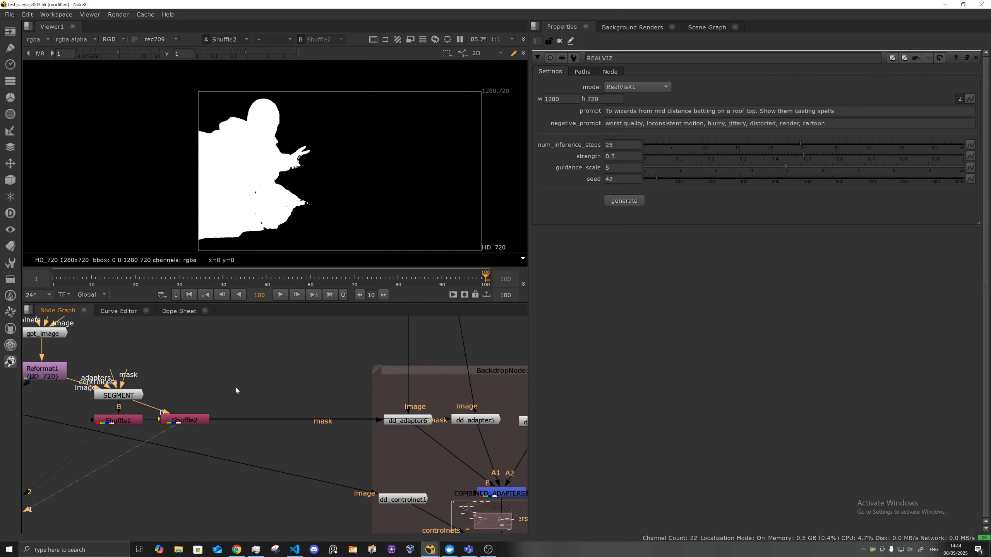
scroll(292, 388, "down", 3)
middle_click_drag(307, 387, 288, 395)
scroll(288, 397, "up", 2)
left_click(366, 424)
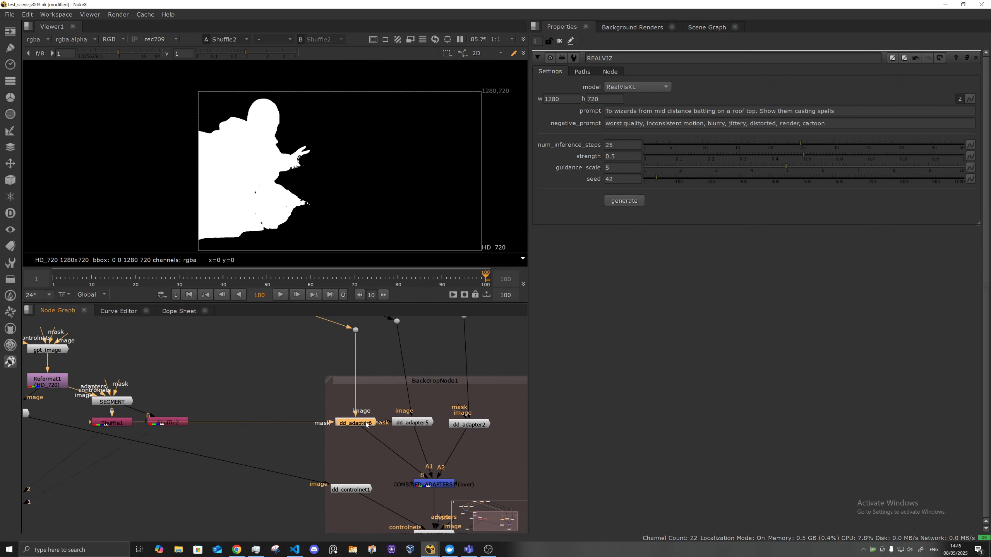
key("1")
middle_click_drag(397, 442, 368, 384)
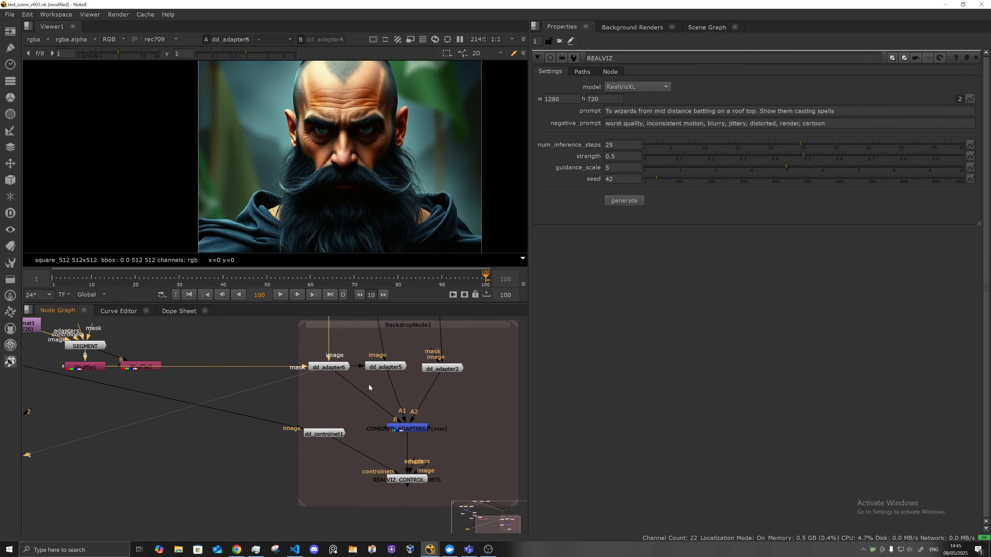
Step: View the dd_controlnet1 depth input and the final REALVIZ_CONTROL_NETS image in the backdrop group
left_click(328, 430)
key("1")
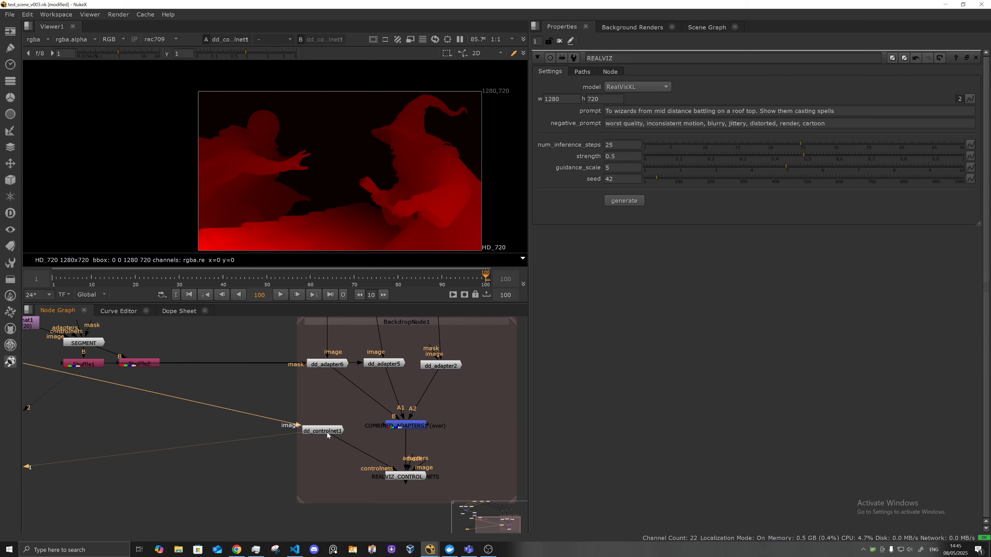
left_click(408, 477)
key("1")
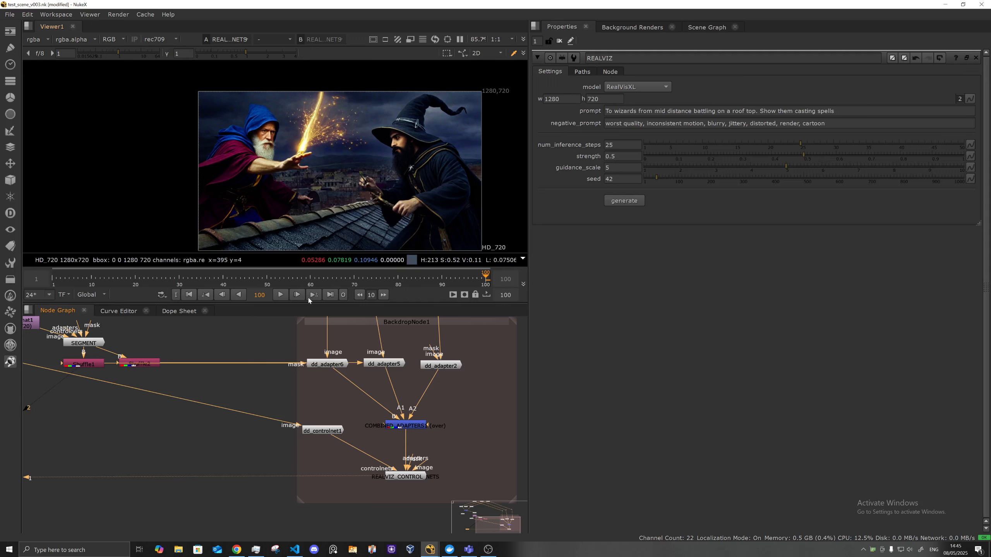
Step: In dd_image3's prompt, replace "parisan" with "newyork city" and generate the image
scroll(308, 383, "down", 6)
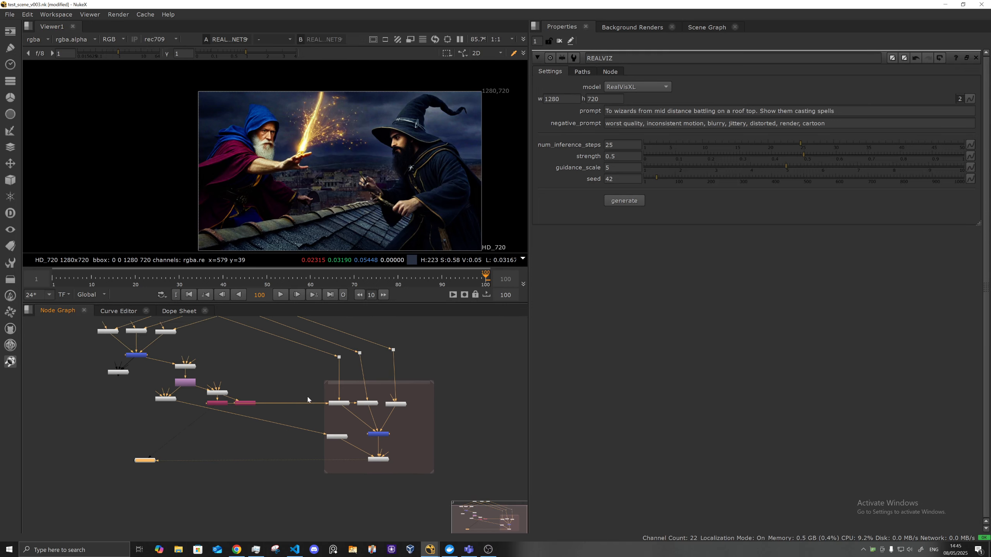
scroll(329, 369, "up", 4)
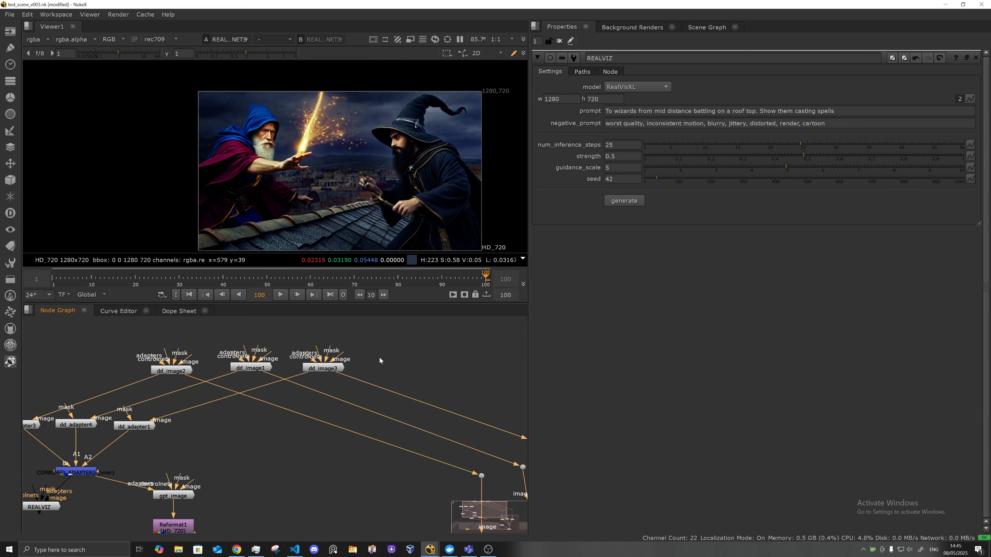
double_click(329, 369)
key("1")
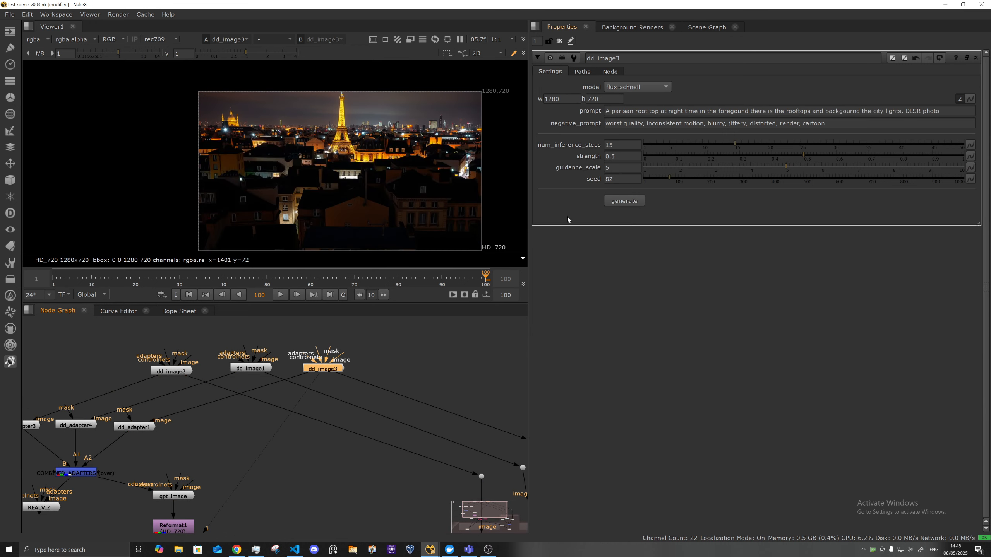
double_click(623, 110)
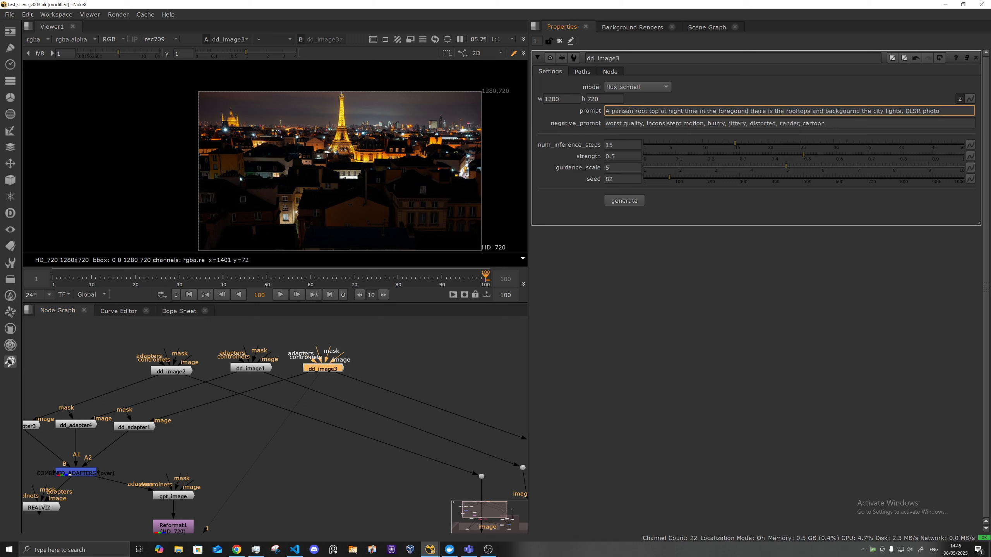
type("newyo")
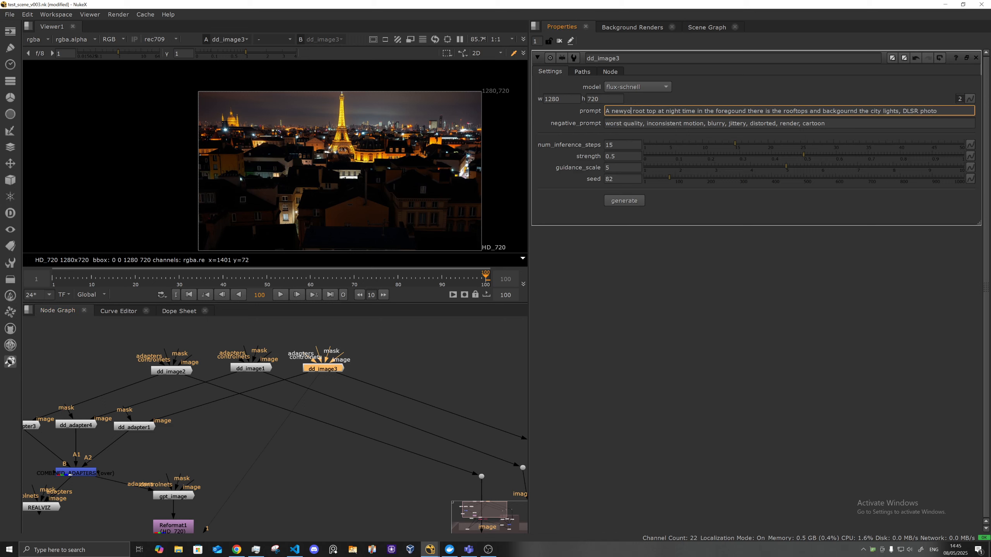
type("rk city")
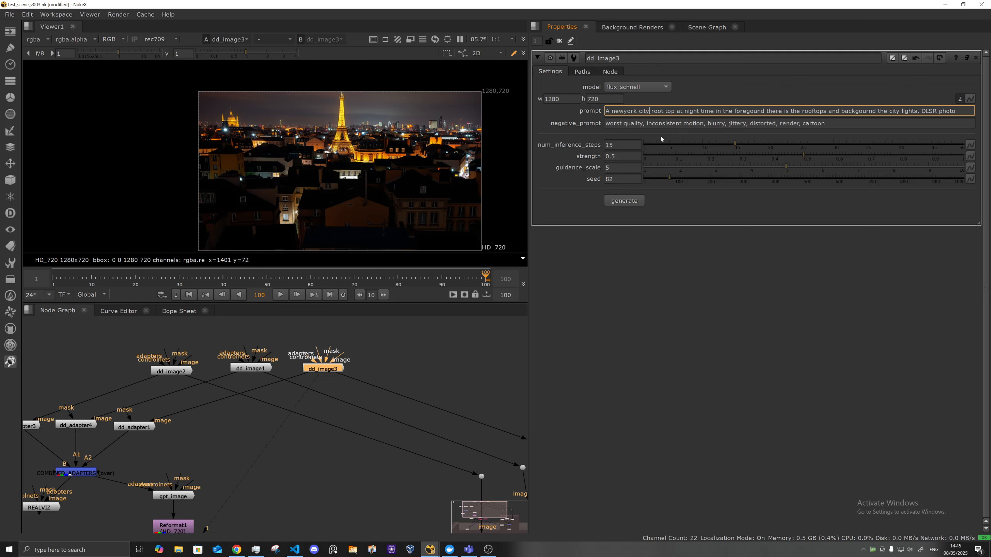
left_click(625, 203)
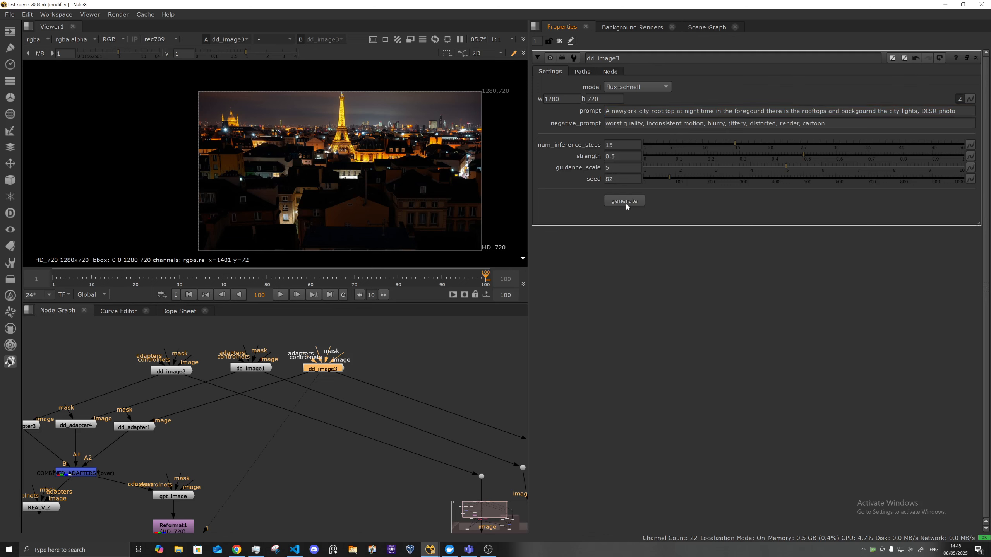
Step: Switch to Docker Desktop and enlarge and reposition its window to follow the deferred-diffusion-api-1 container logs
left_click(450, 549)
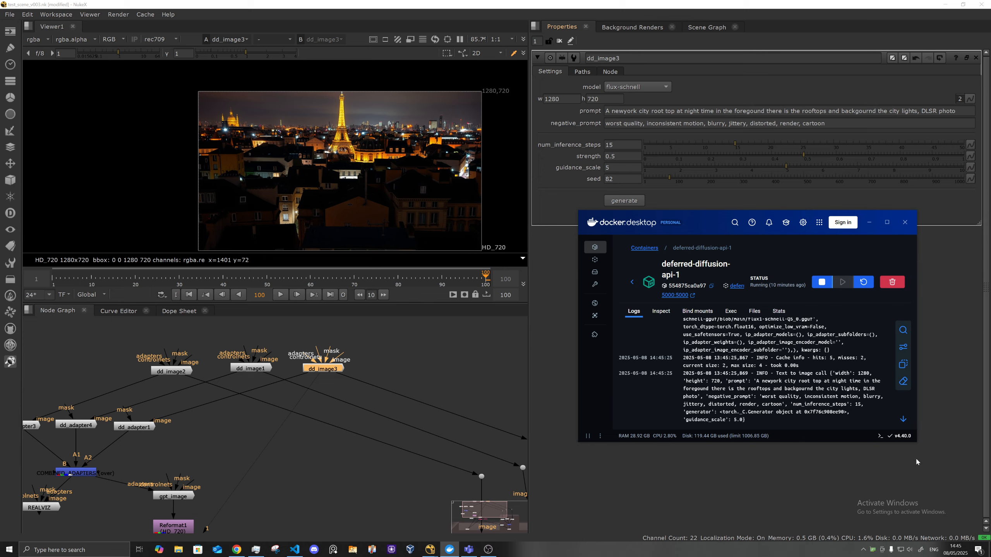
left_click_drag(916, 442, 965, 497)
left_click_drag(749, 220, 709, 187)
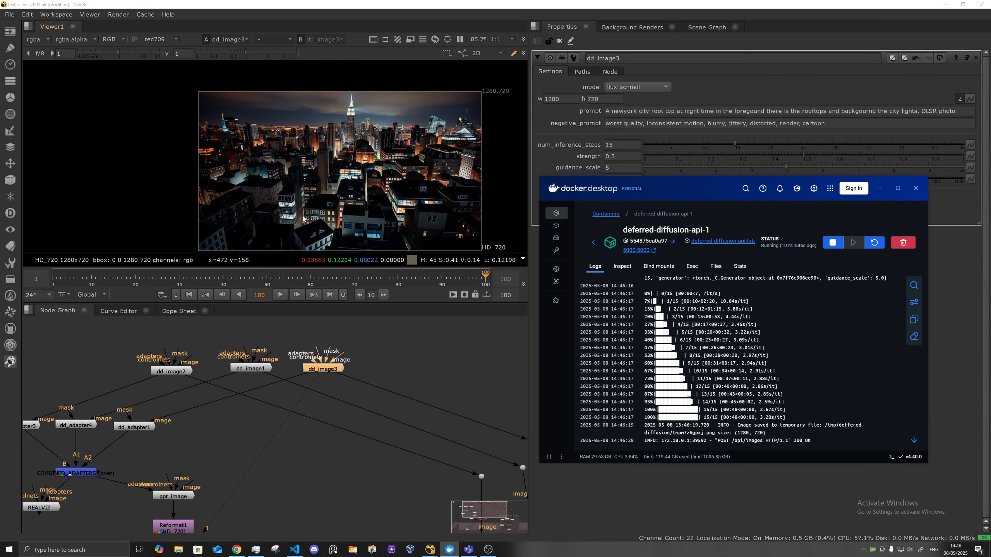
Step: Return to Nuke, show gpt_image in the viewer with its settings open, and regenerate its image
scroll(323, 161, "up", 2)
left_click_drag(328, 367, 325, 368)
scroll(332, 394, "down", 4)
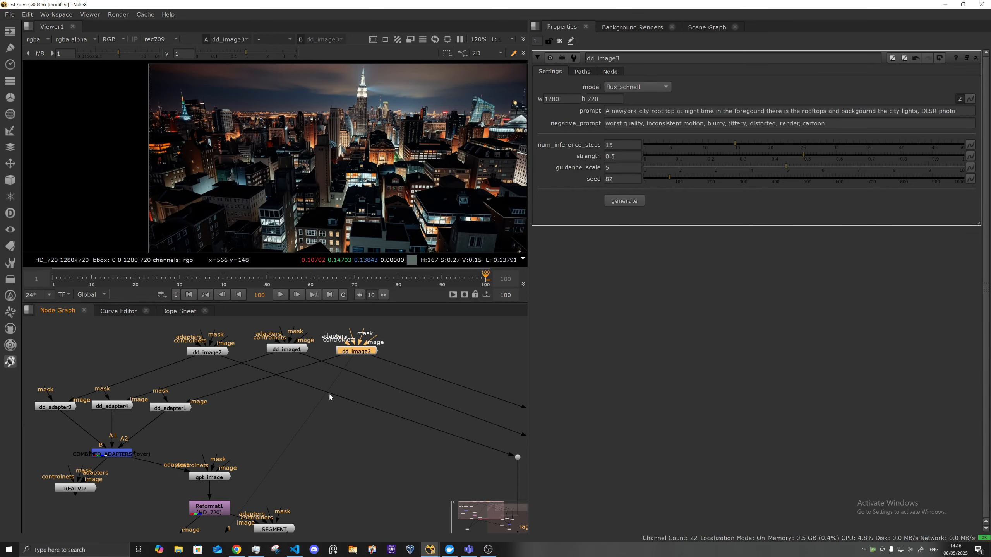
scroll(320, 435, "up", 3)
scroll(328, 410, "up", 5)
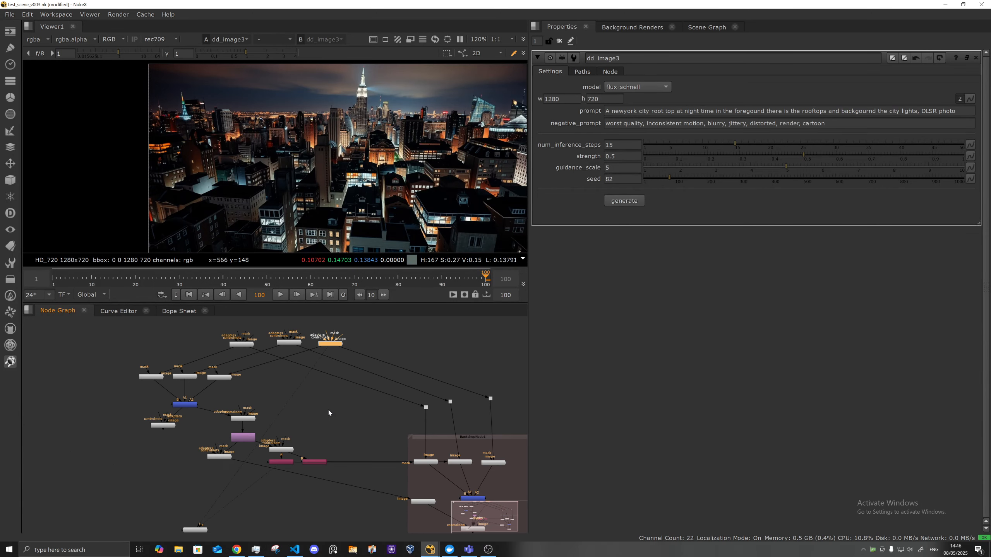
double_click(252, 430)
key("1")
left_click(613, 206)
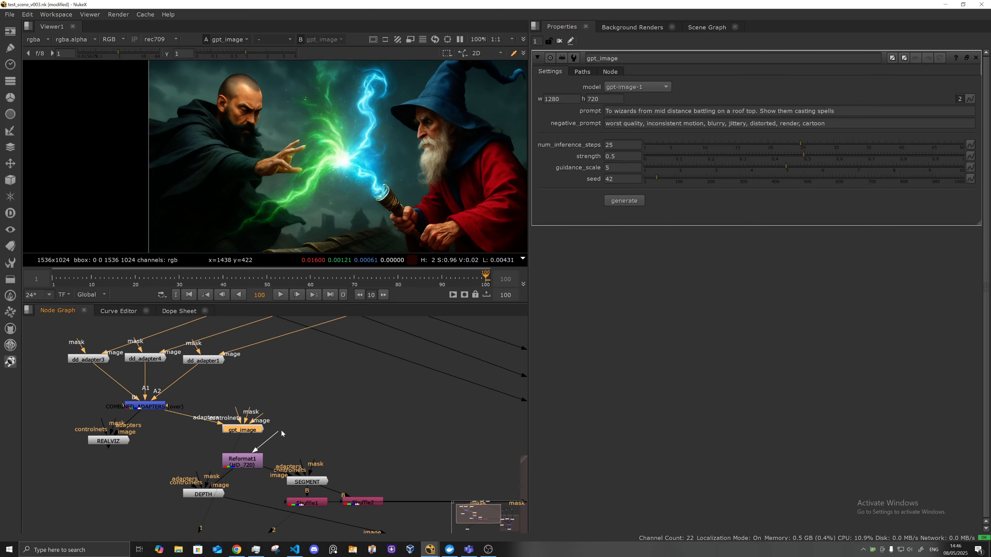
left_click_drag(250, 432, 250, 427)
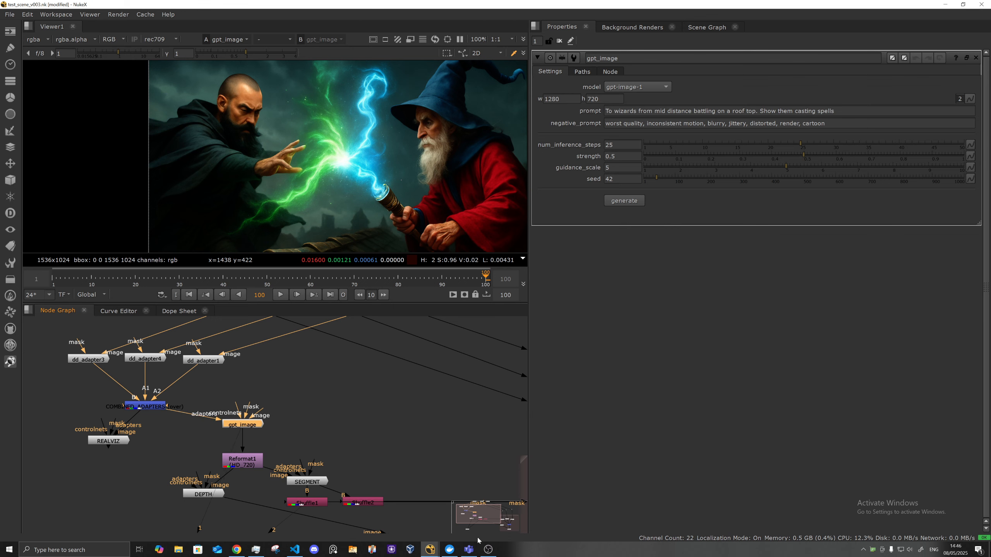
Step: Check the container logs in Docker Desktop, and examine the regenerated gpt_image result in Nuke's viewer
left_click(456, 549)
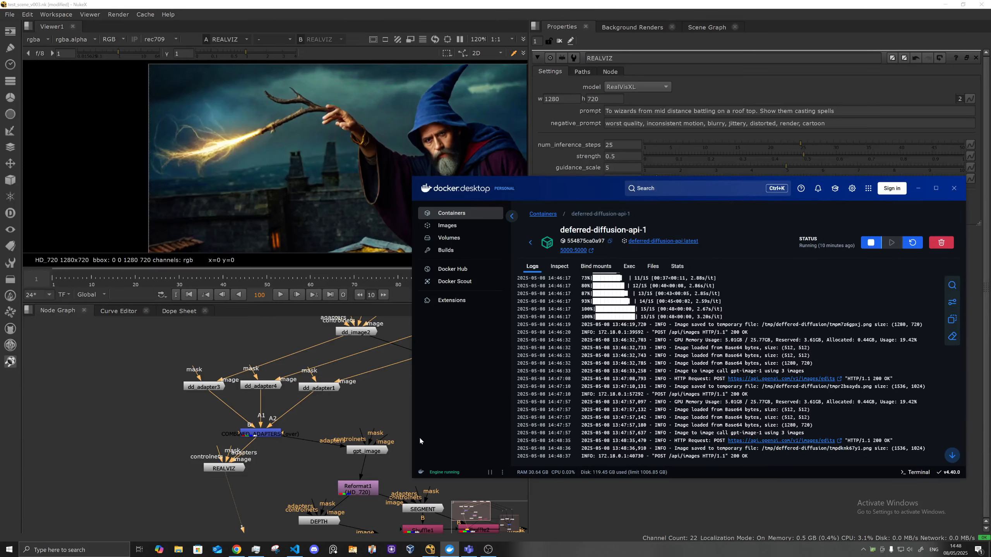
left_click(375, 452)
key("1")
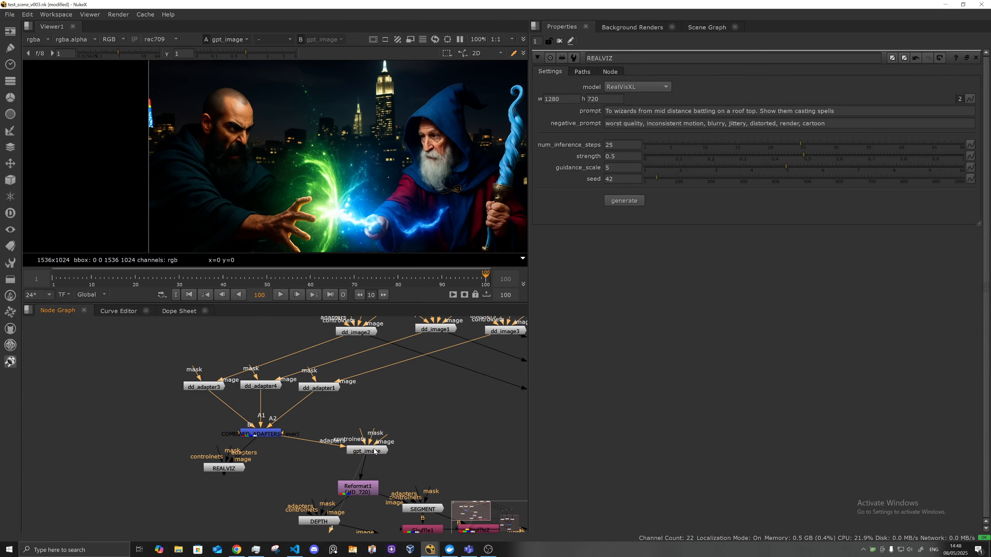
scroll(353, 177, "up", 3)
scroll(353, 178, "down", 4)
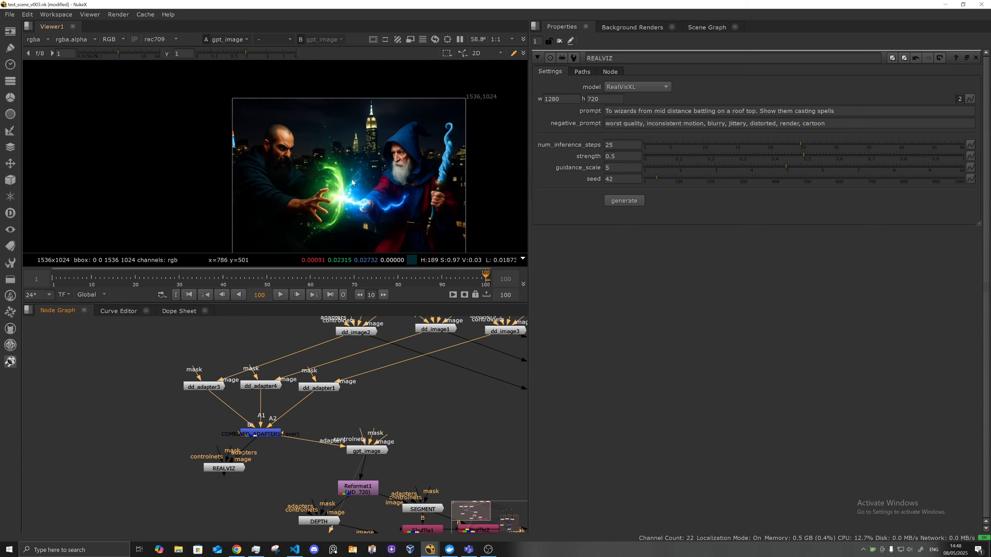
middle_click_drag(350, 183, 316, 179)
scroll(348, 161, "up", 1)
scroll(348, 161, "up", 2)
scroll(350, 128, "up", 2)
scroll(350, 128, "down", 3)
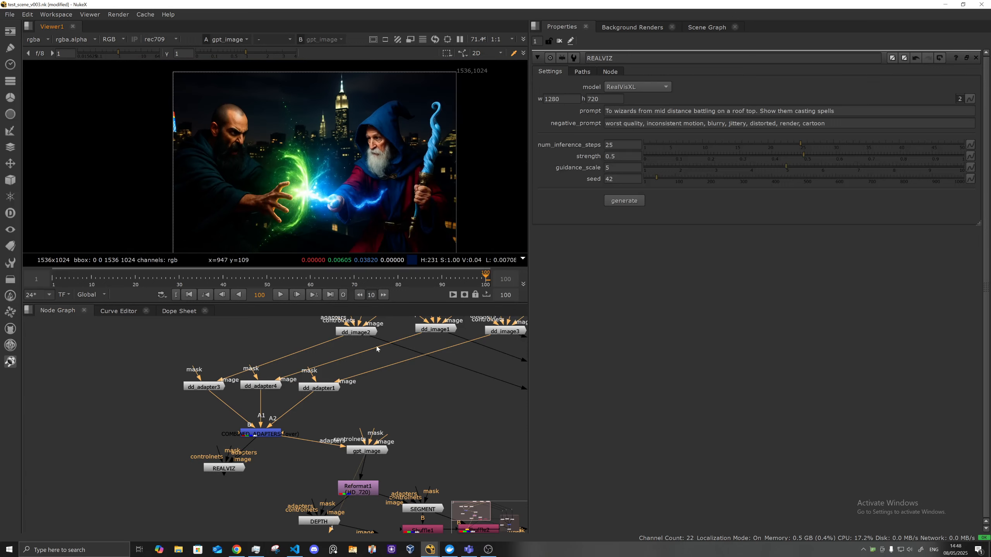
left_click_drag(370, 453, 372, 451)
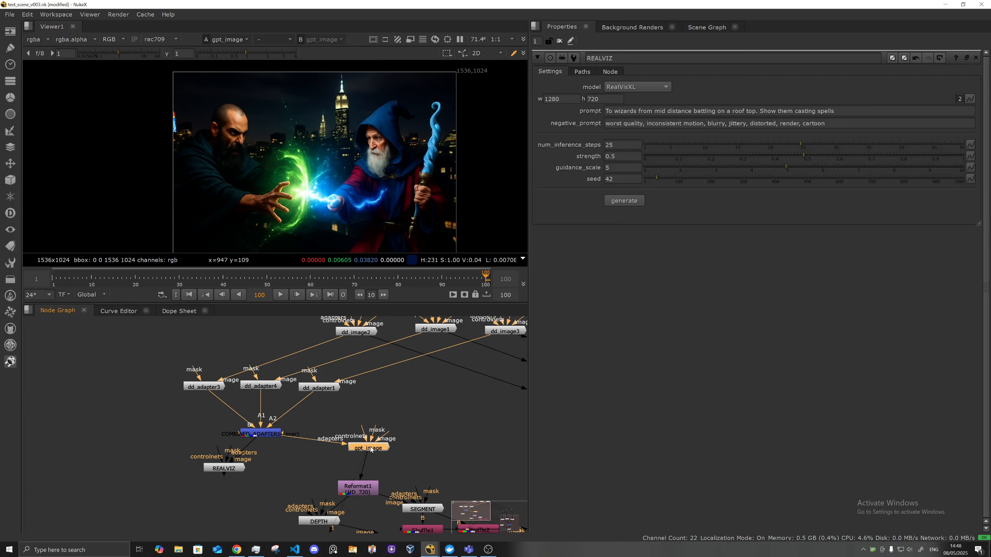
Step: Show dd_image1 in the viewer, replace "wizard" with "knight" in its prompt, and generate the image
middle_click_drag(413, 389, 385, 475)
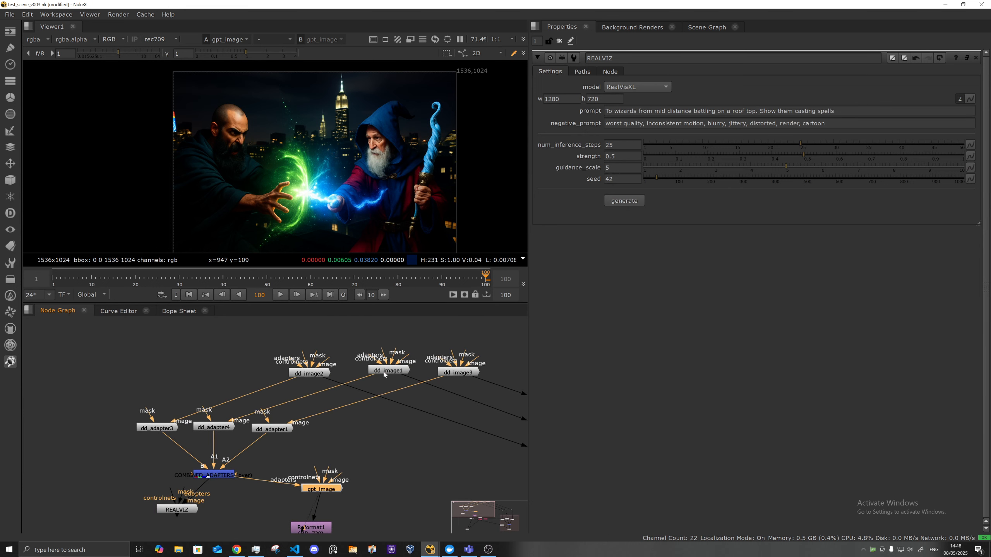
double_click(384, 372)
key("1")
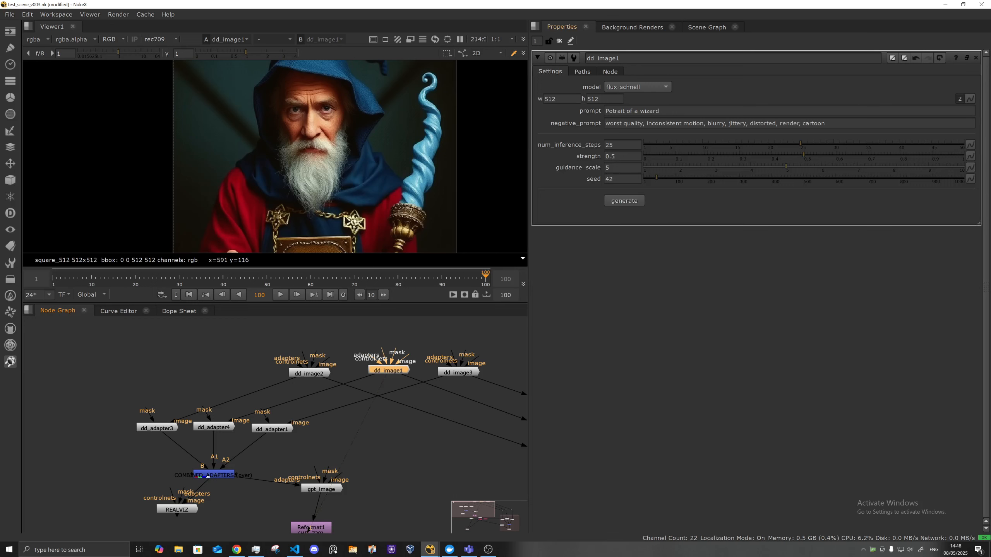
double_click(649, 111)
type("knight")
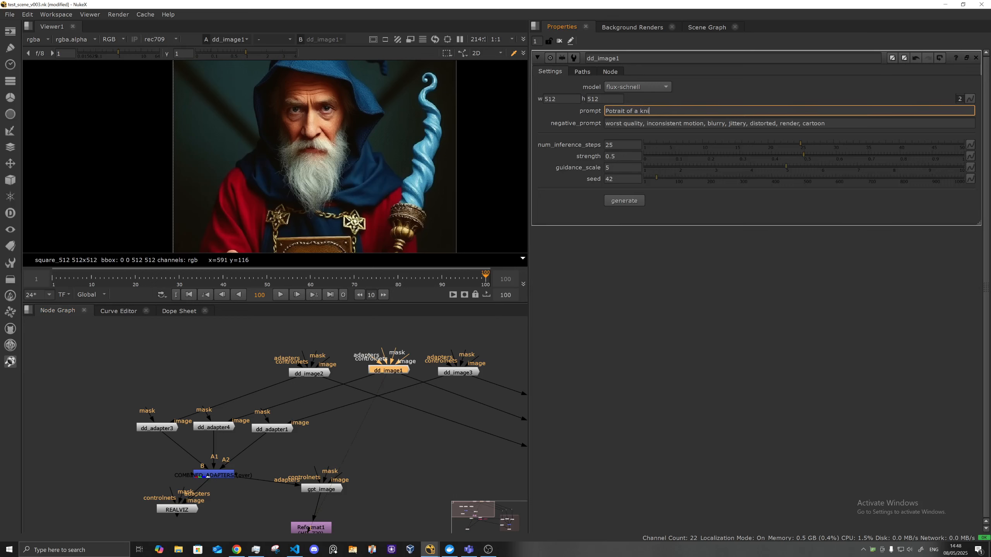
left_click(626, 201)
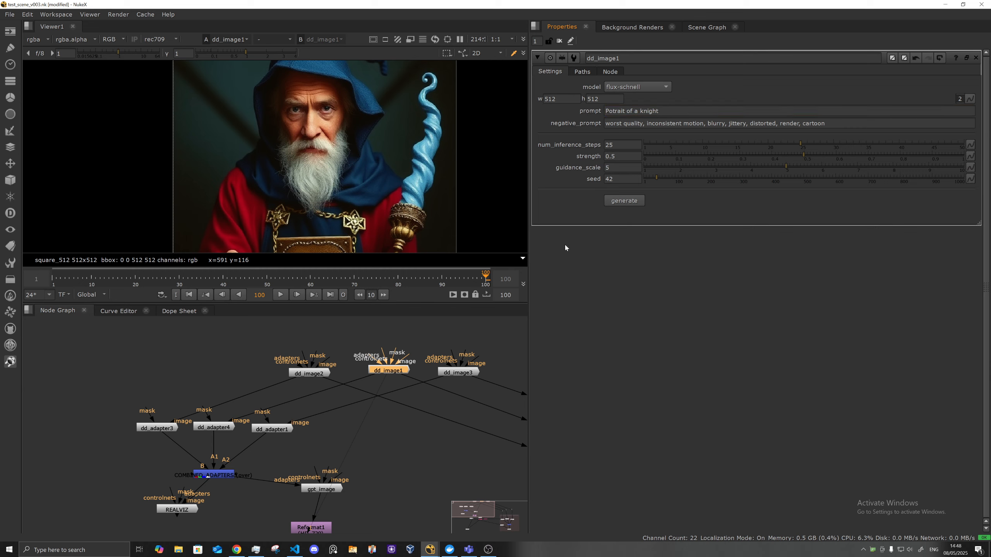
Step: Switch to Docker Desktop and examine the deferred-diffusion-api-1 container's resource stats and generation logs
left_click(450, 550)
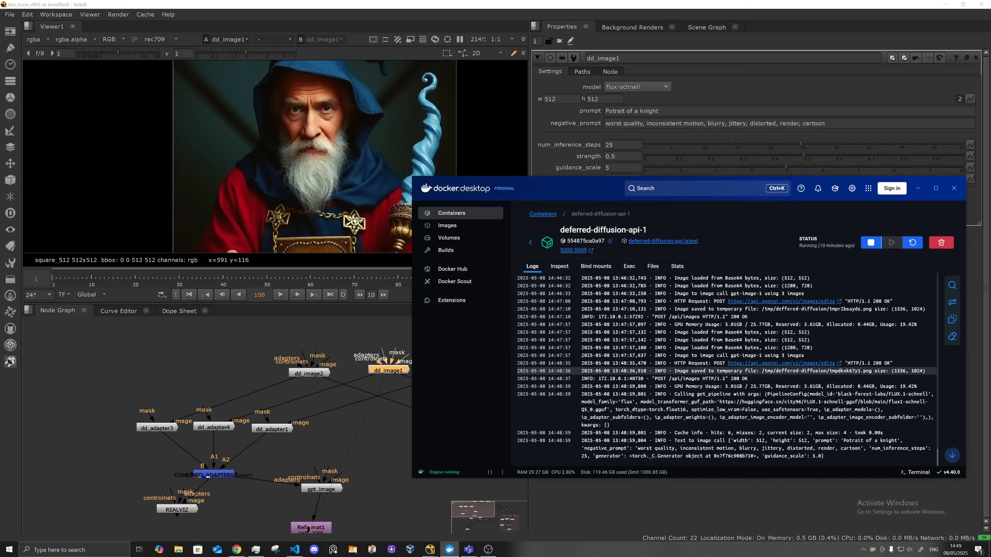
left_click(675, 268)
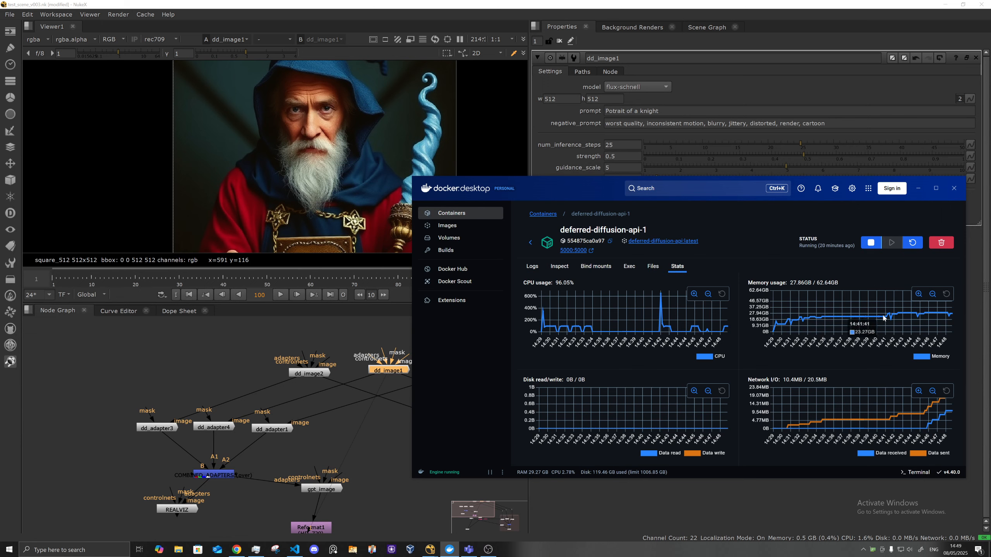
mouse_move(890, 317)
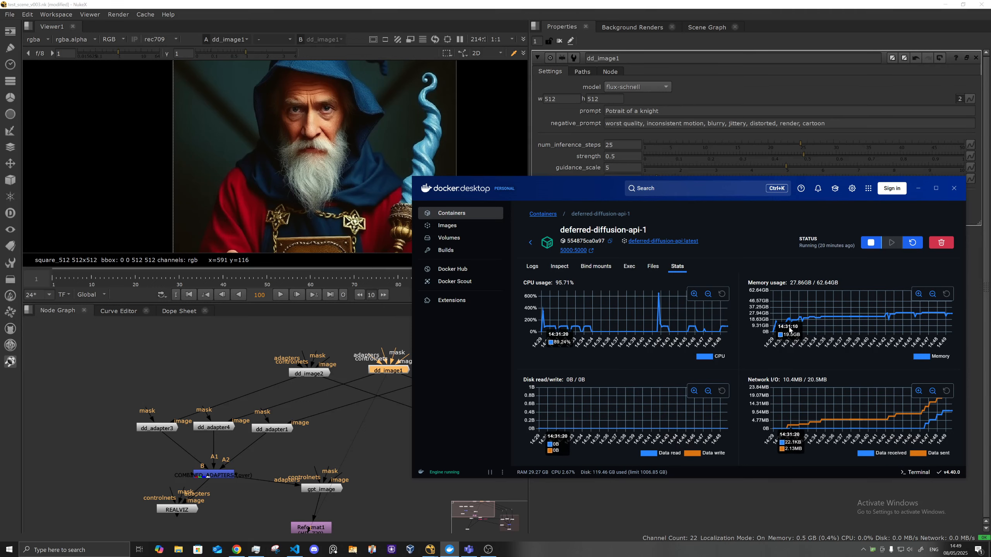
left_click(533, 270)
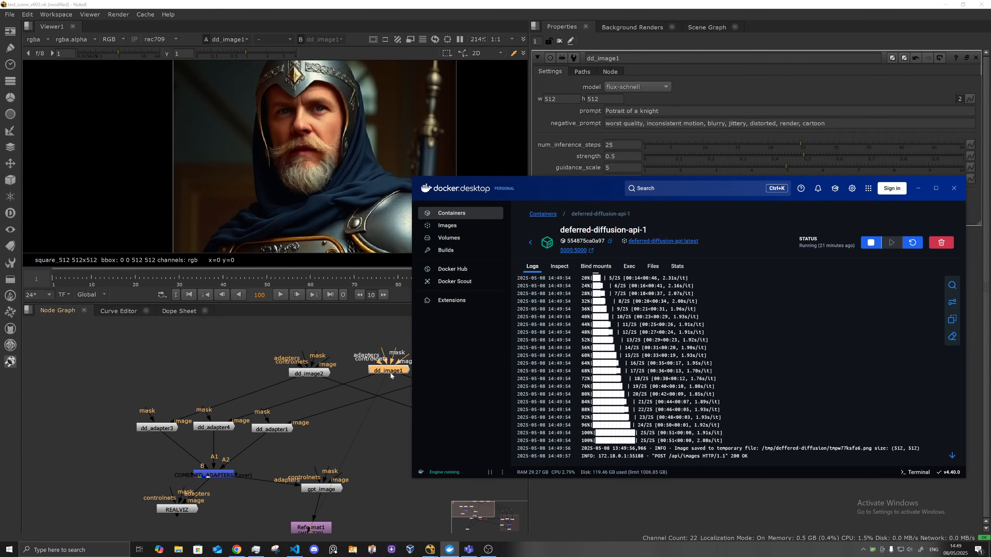
left_click(918, 189)
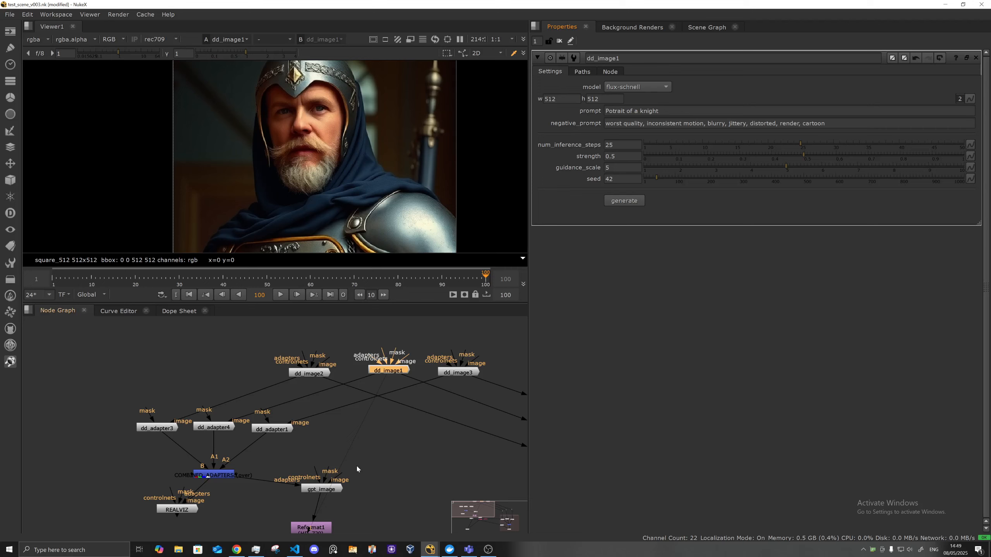
Step: In Nuke, open the gpt_image node's settings and regenerate its combined image from the updated sources
middle_click_drag(354, 466, 420, 399)
double_click(278, 419)
double_click(369, 432)
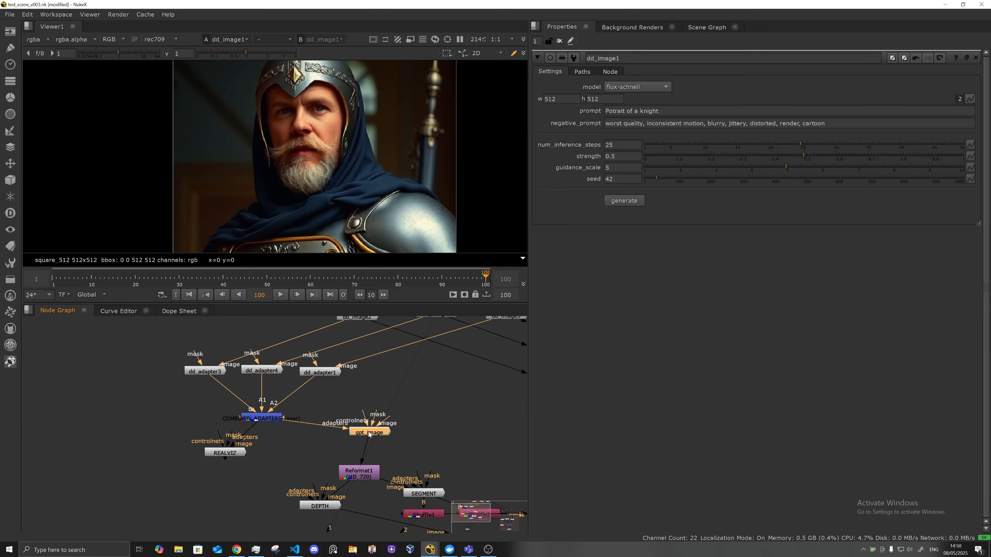
left_click(633, 201)
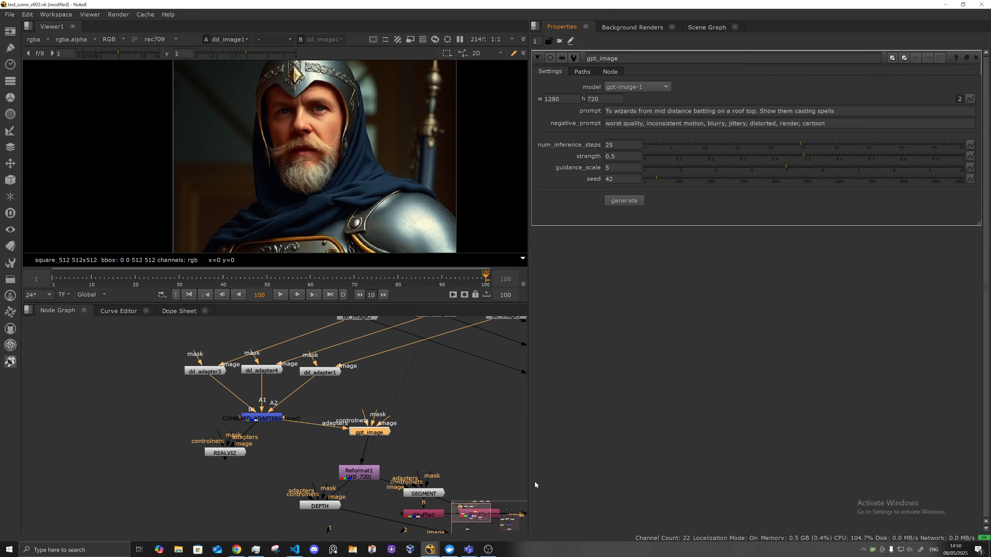
left_click(449, 550)
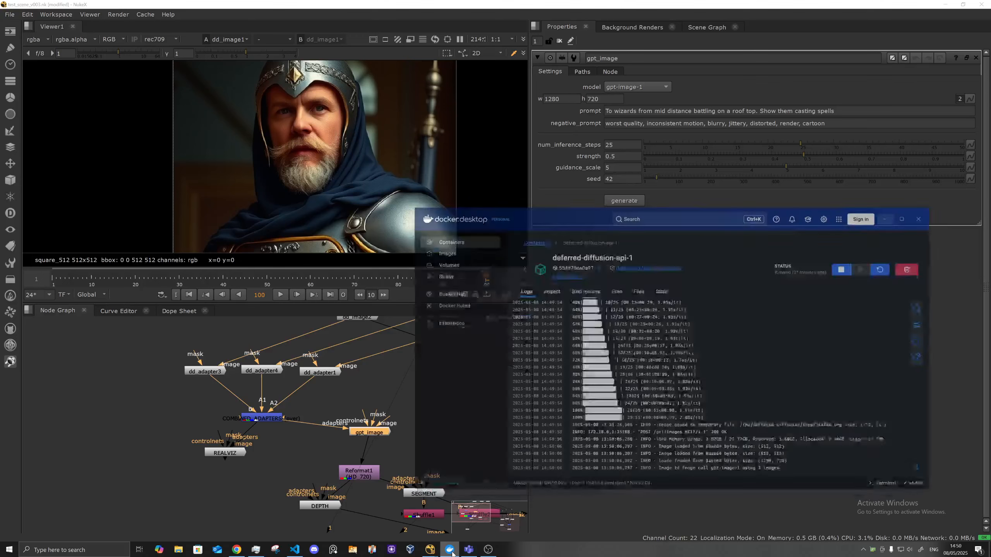
Step: Show REALVIZ in the viewer with its settings open, and regenerate its image
double_click(226, 453)
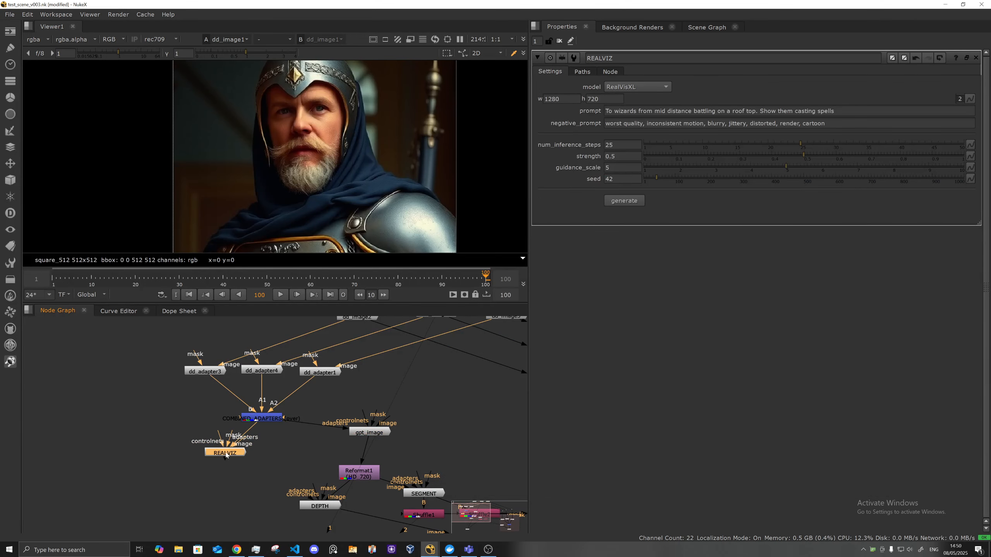
key("1")
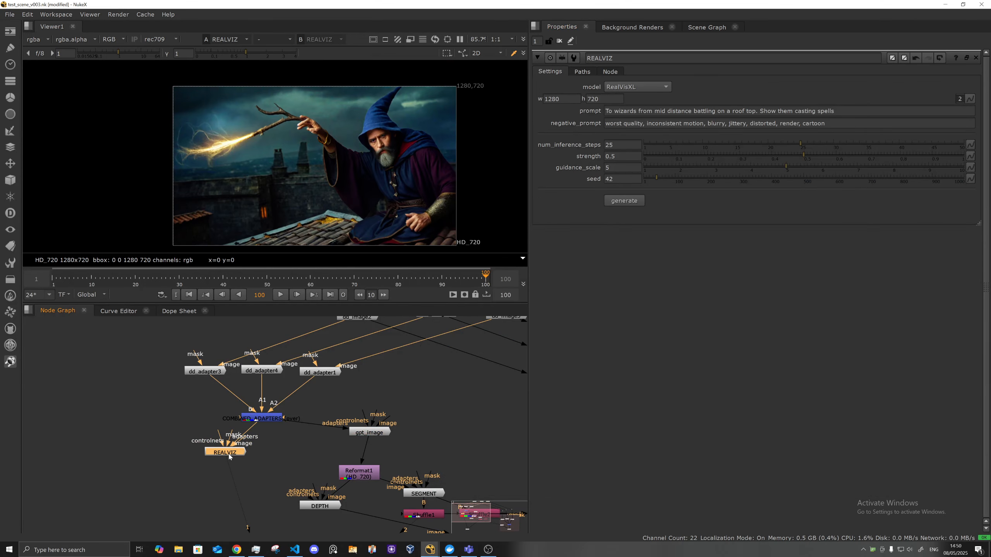
left_click(624, 200)
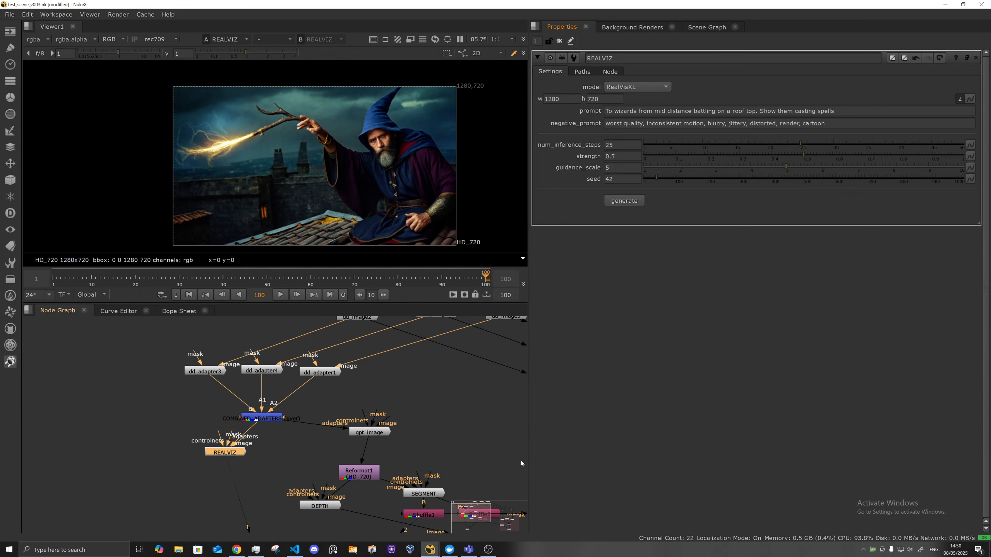
Step: Switch to Docker Desktop and reposition its window to follow the container logs for the queued generations
left_click(450, 550)
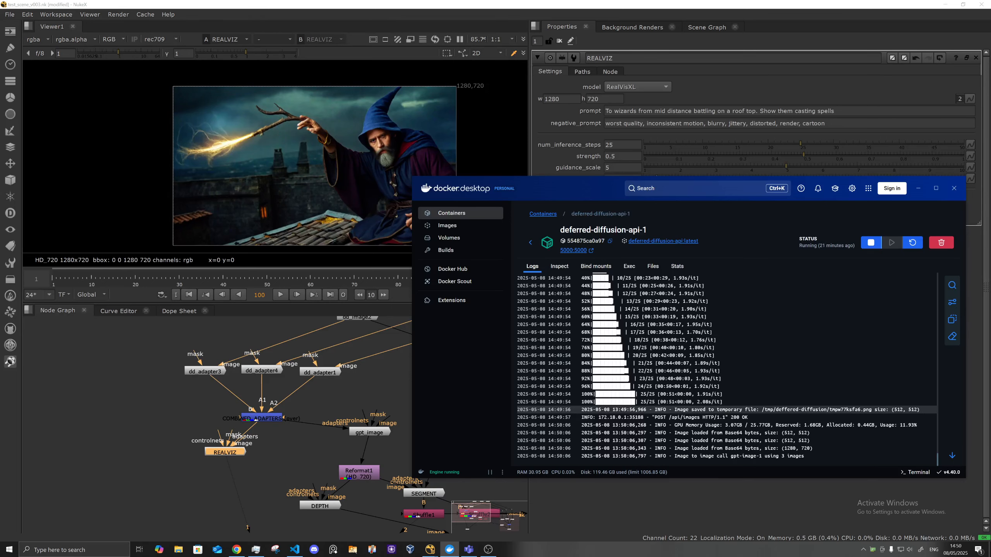
left_click_drag(577, 179, 589, 242)
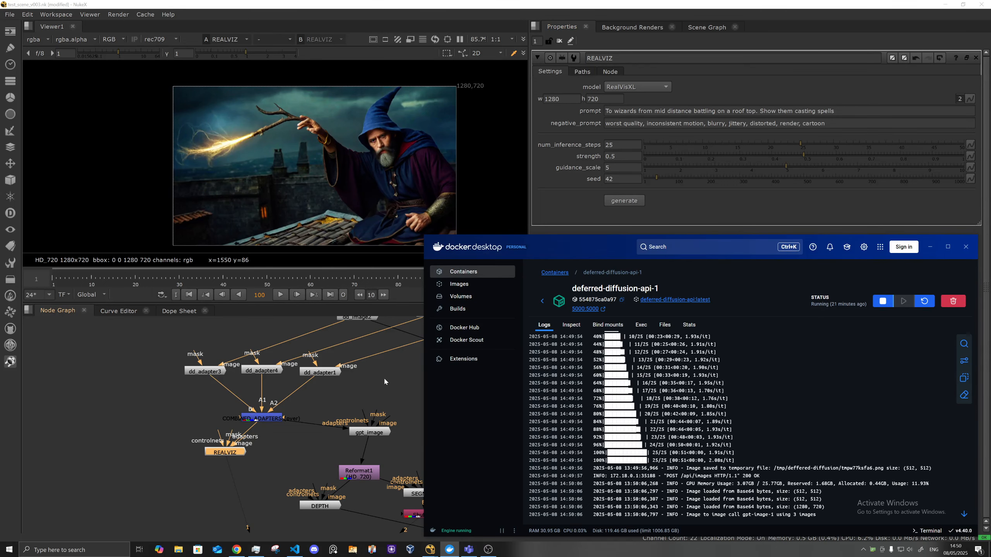
middle_click_drag(380, 379, 398, 415)
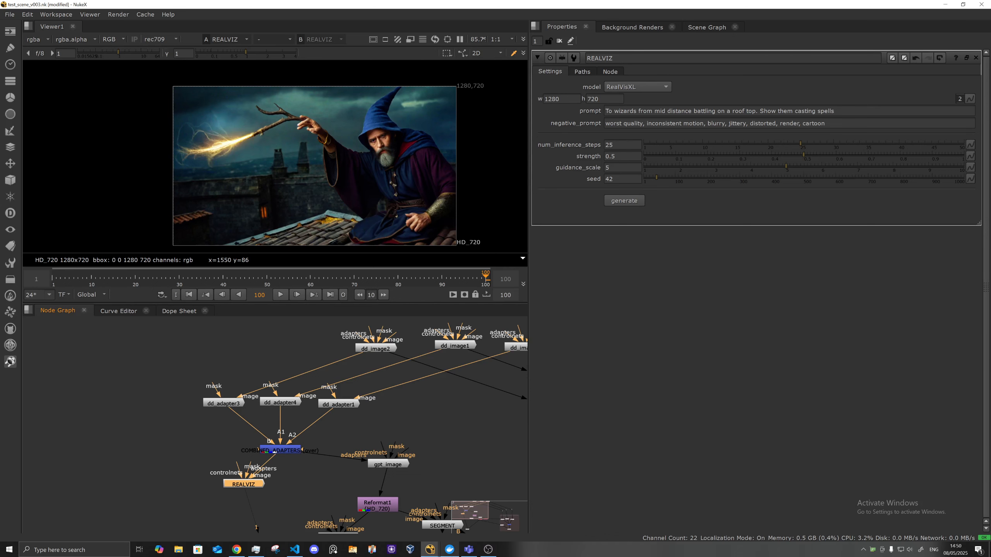
left_click(449, 550)
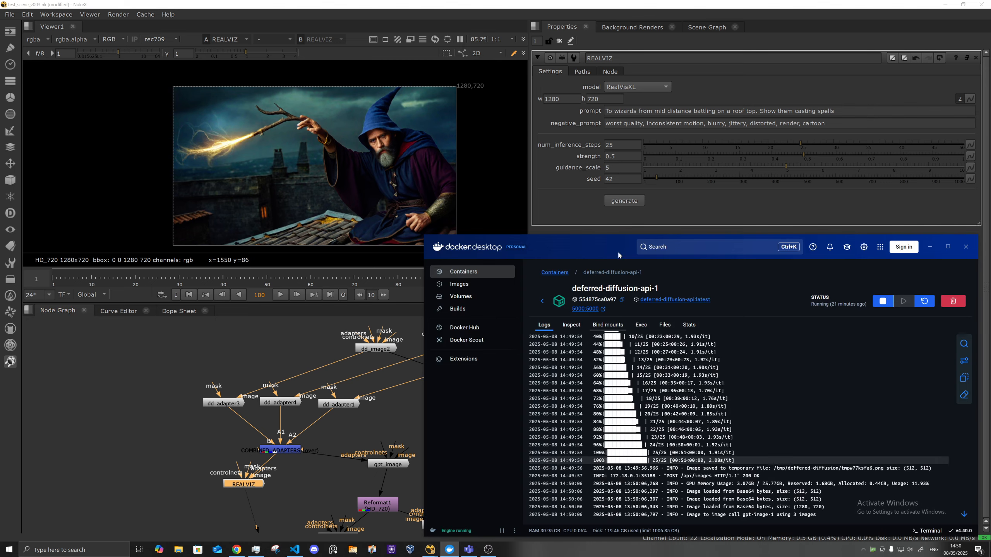
left_click_drag(610, 250, 582, 185)
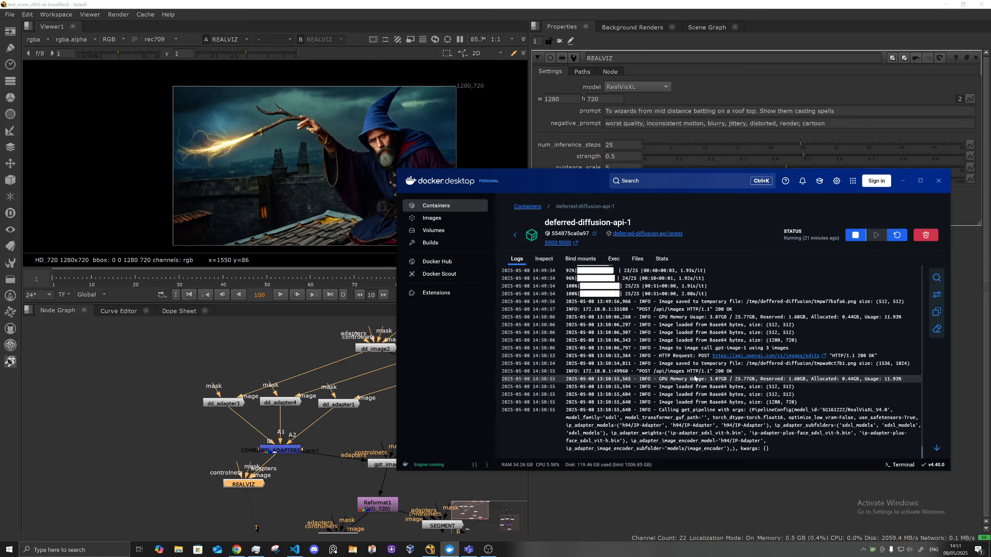
Step: Review the gpt_image and REALVIZ outputs in Nuke's viewer, and check the container logs in Docker Desktop
left_click(387, 465)
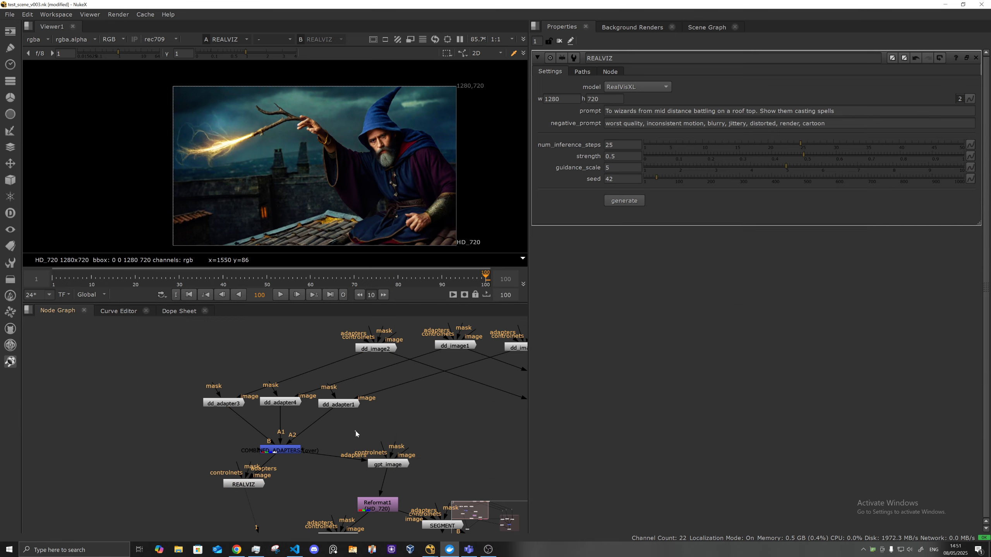
key("1")
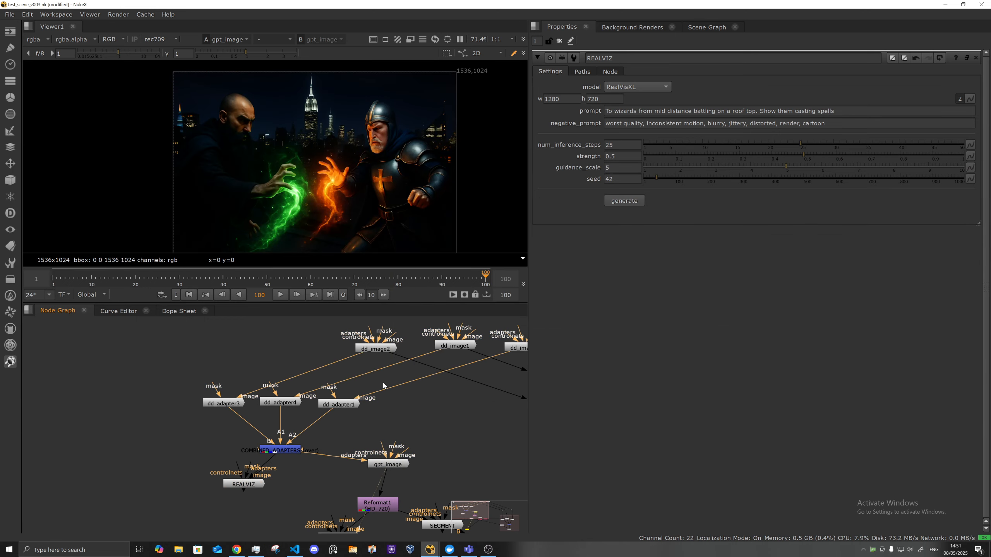
scroll(263, 166, "up", 2)
scroll(264, 166, "down", 2)
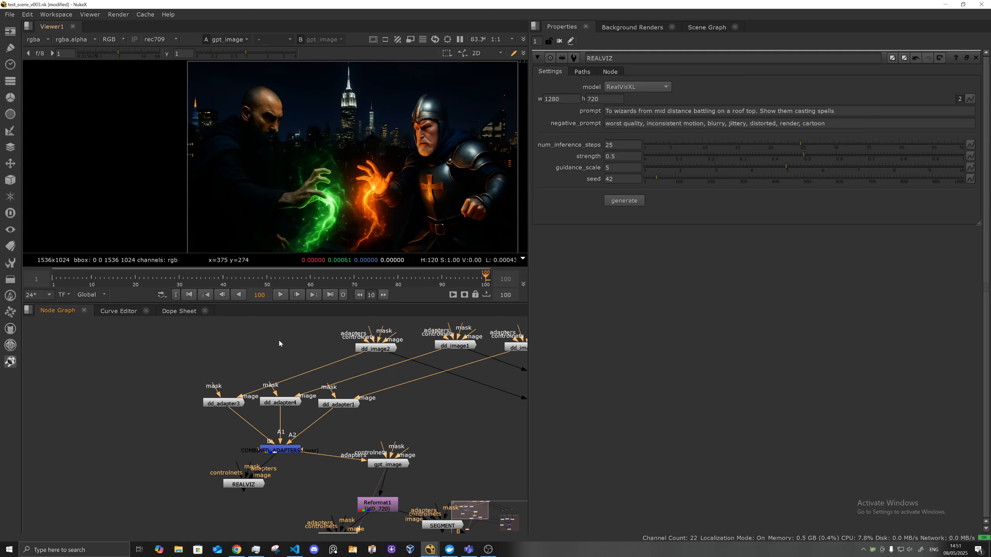
left_click(243, 485)
key("1")
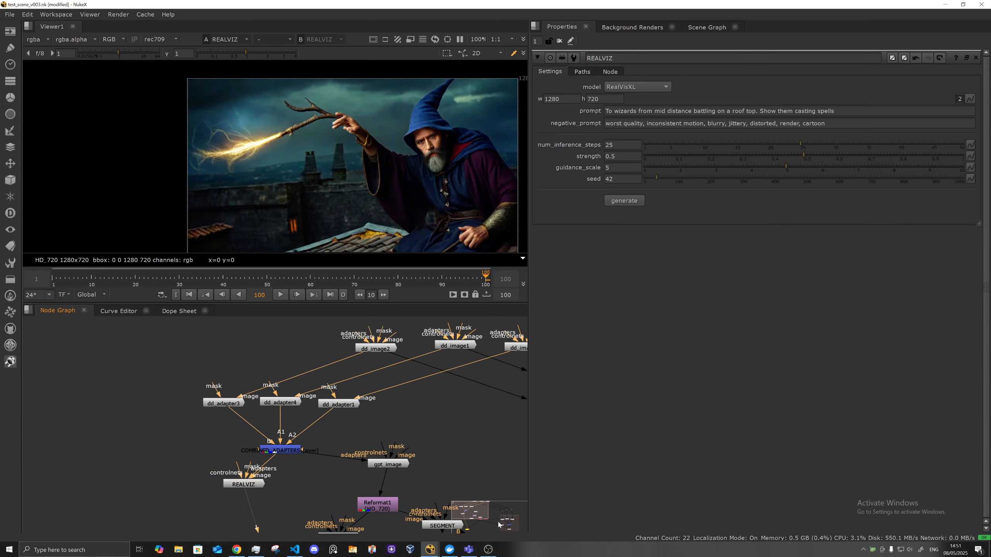
left_click(452, 550)
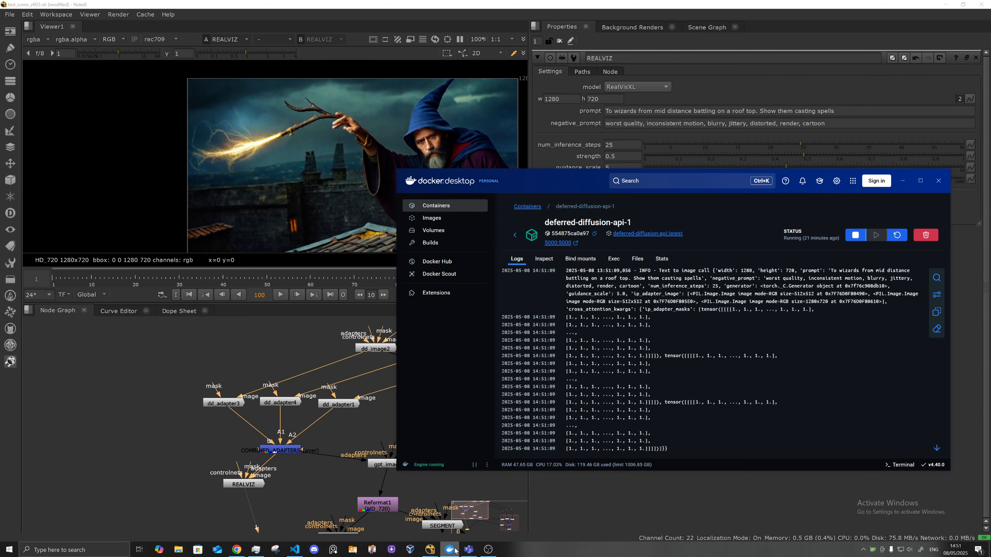
Step: Return to Nuke and show the Reformat1 output in the viewer
middle_click_drag(379, 424, 401, 345)
left_click(407, 427)
key("1")
left_click(398, 465)
key("1")
Step: Show SEGMENT in the viewer and regenerate its people masks, and regenerate the DEPTH node's depth map
left_click(428, 432)
double_click(428, 433)
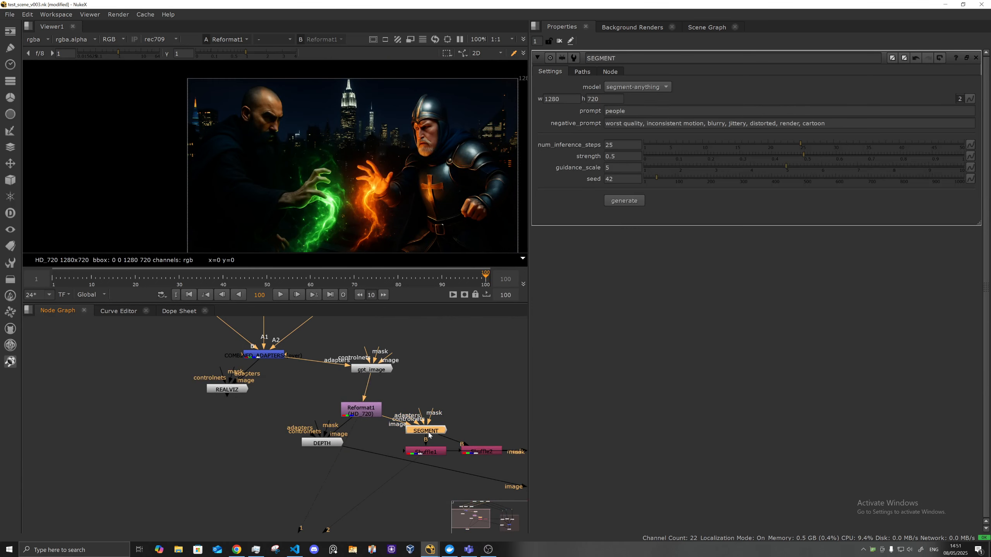
key("1")
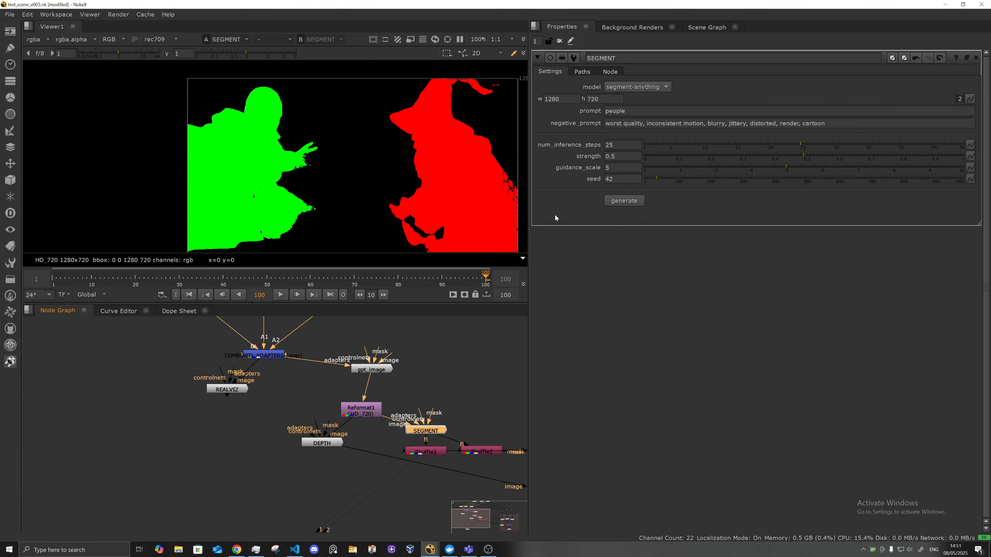
left_click(624, 201)
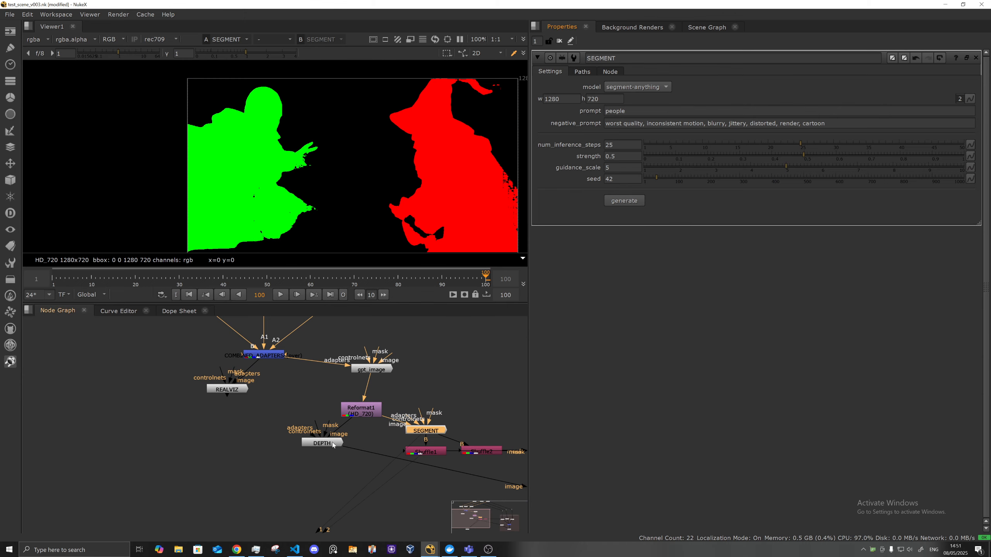
double_click(332, 443)
left_click(623, 201)
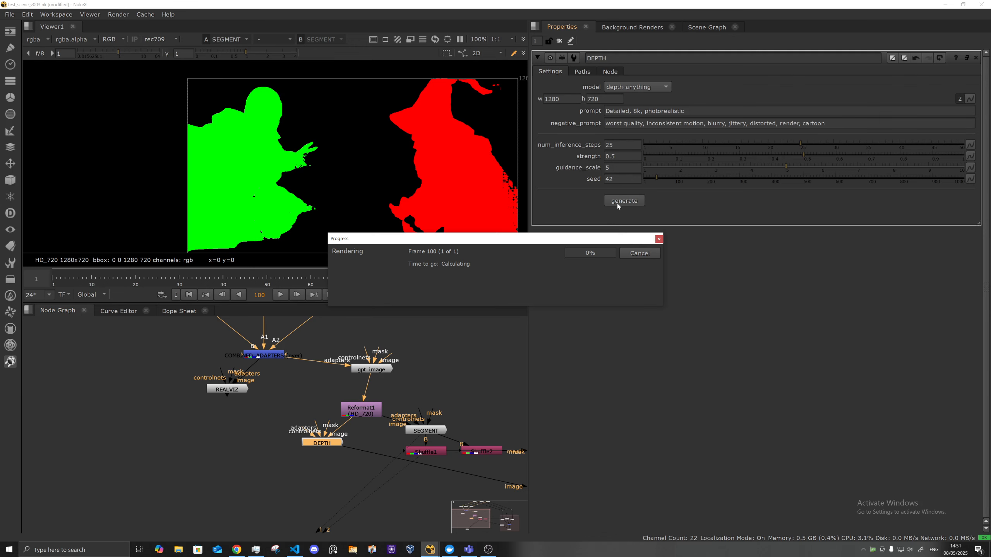
Step: Show Reformat1 in the viewer and align its node directly below gpt_image in the node graph
left_click(366, 414)
key("1")
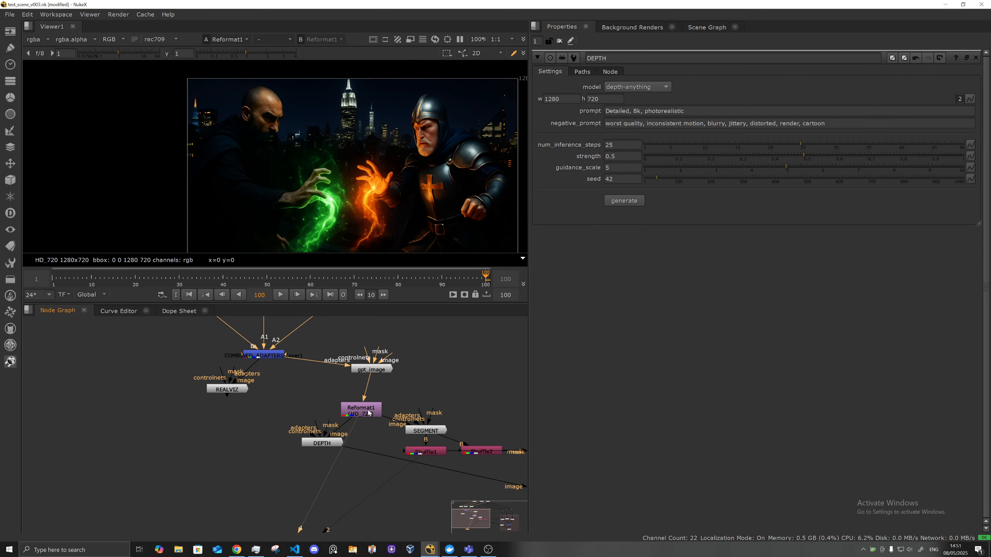
left_click_drag(367, 417, 377, 409)
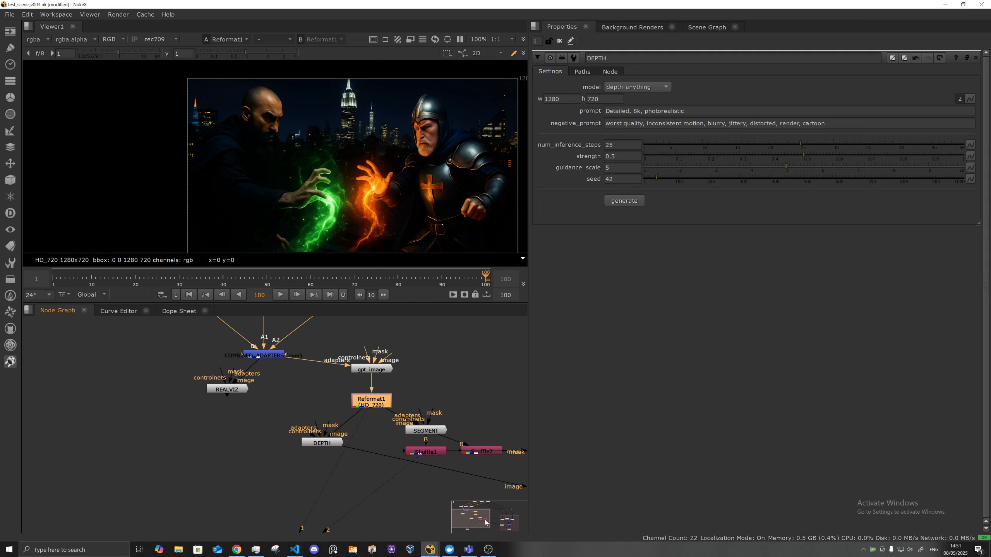
Step: Check the container logs in Docker Desktop, and examine the REALVIZ, DEPTH, SEGMENT and Reformat1 outputs in Nuke's viewer
left_click(448, 550)
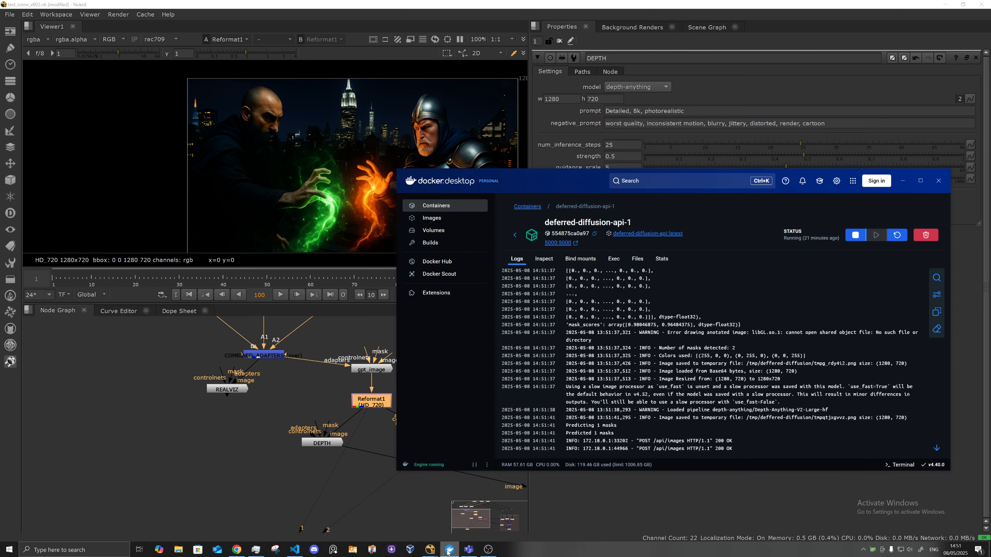
left_click(449, 550)
left_click(233, 389)
key("1")
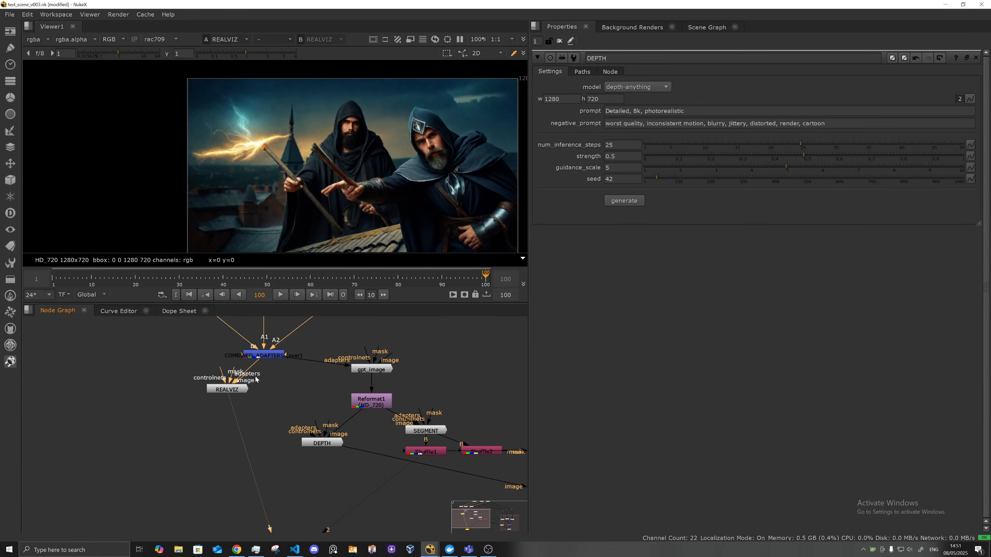
left_click(324, 443)
key("1")
left_click(410, 431)
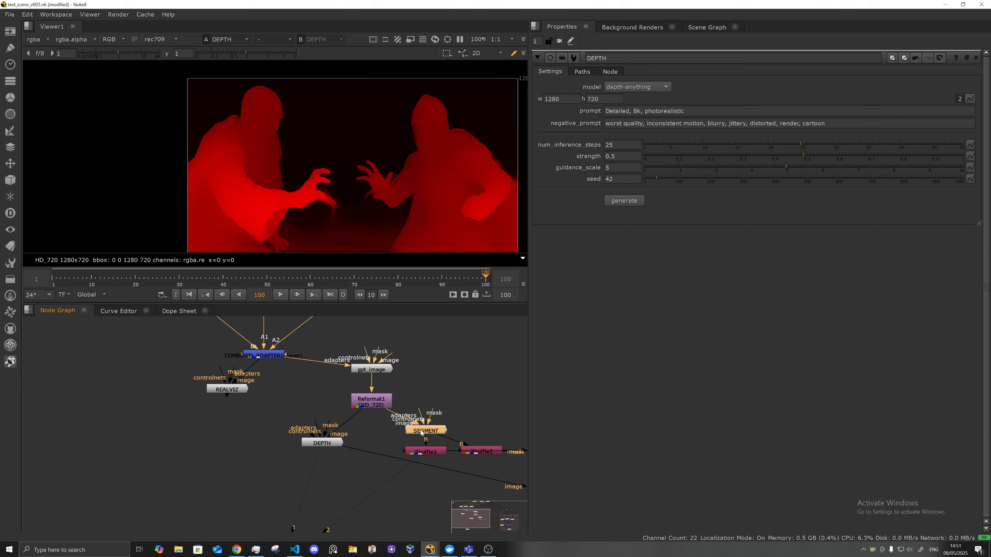
key("1")
left_click(386, 406)
key("1")
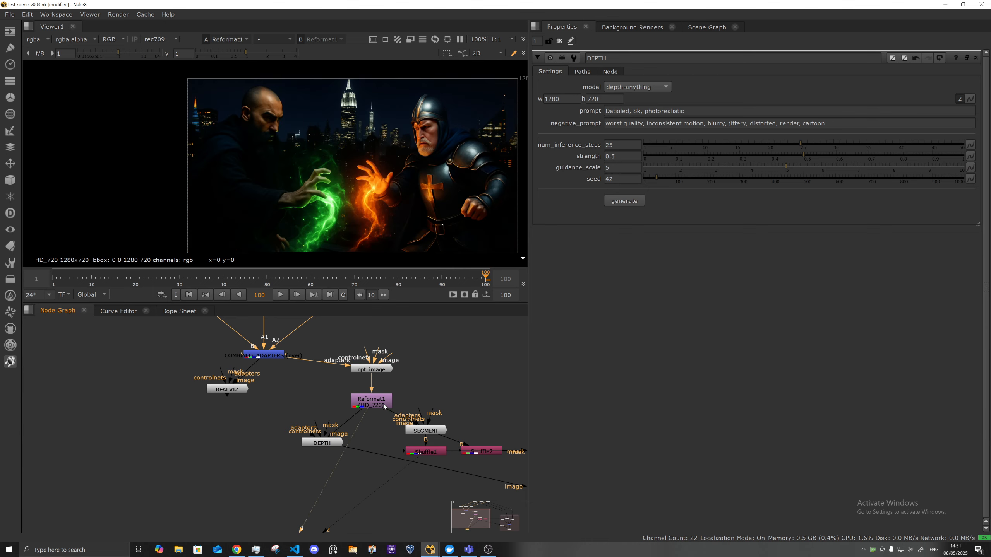
Step: Show the Shuffle2 mask and the Shuffle1 mask in the viewer to check the separated people masks
middle_click_drag(413, 375, 291, 337)
left_click(339, 413)
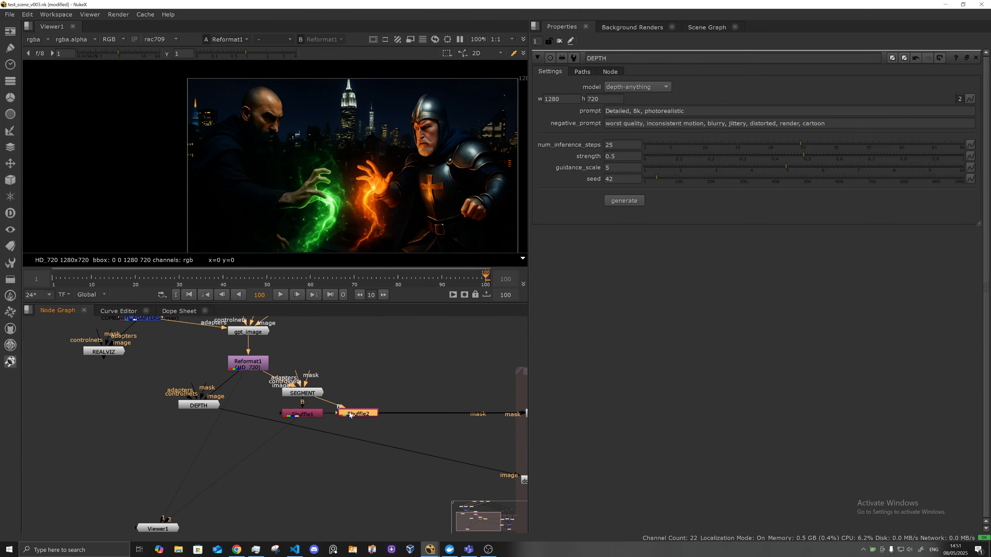
key("1")
left_click(307, 414)
key("1")
Step: Show the dd_adapter6 and dd_adapter5 reference images in the viewer to check which character each mask is paired with
middle_click_drag(425, 377, 317, 375)
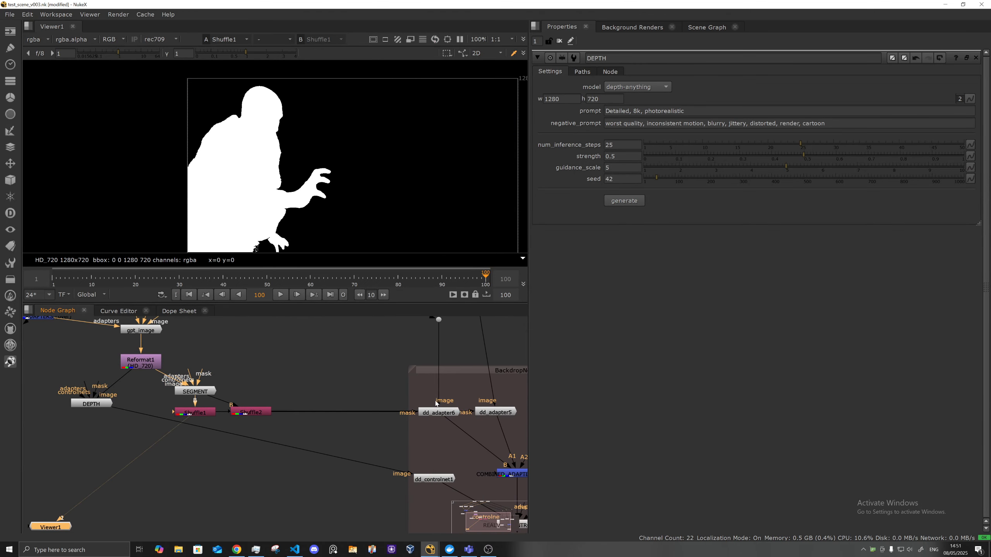
left_click(440, 414)
key("1")
left_click(490, 412)
key("1")
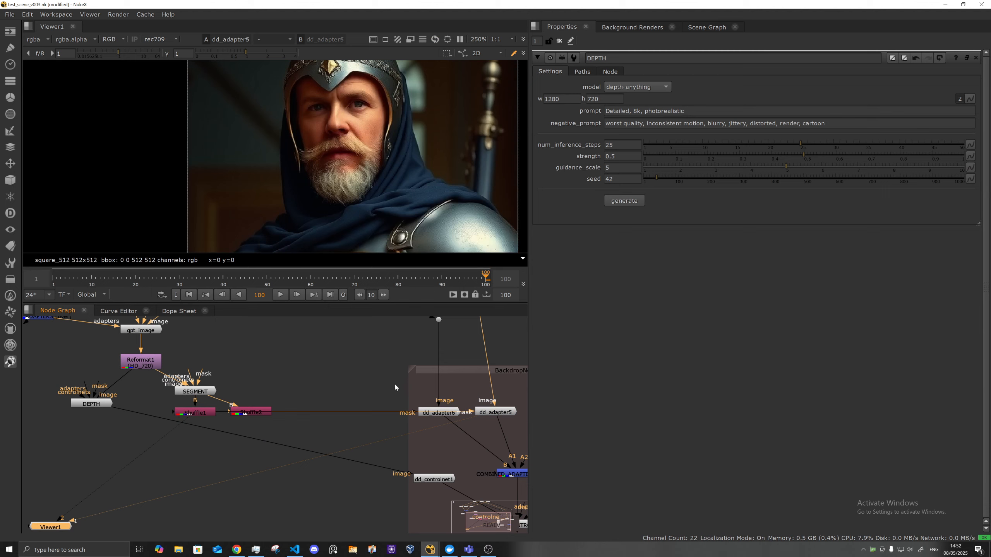
middle_click_drag(395, 384, 382, 401)
scroll(367, 425, "down", 2)
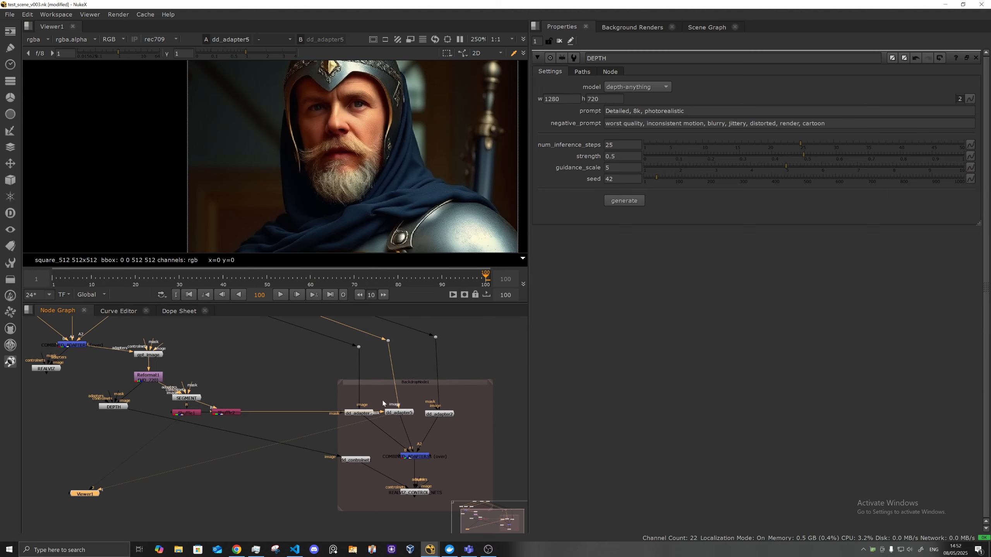
Step: Show the combined adapters node and REALVIZ_CONTROL_NETS in the viewer, and regenerate the REALVIZ_CONTROL_NETS image with its existing settings
left_click(415, 456)
key("1")
middle_click_drag(456, 459, 447, 422)
left_click(416, 454)
key("1")
double_click(416, 454)
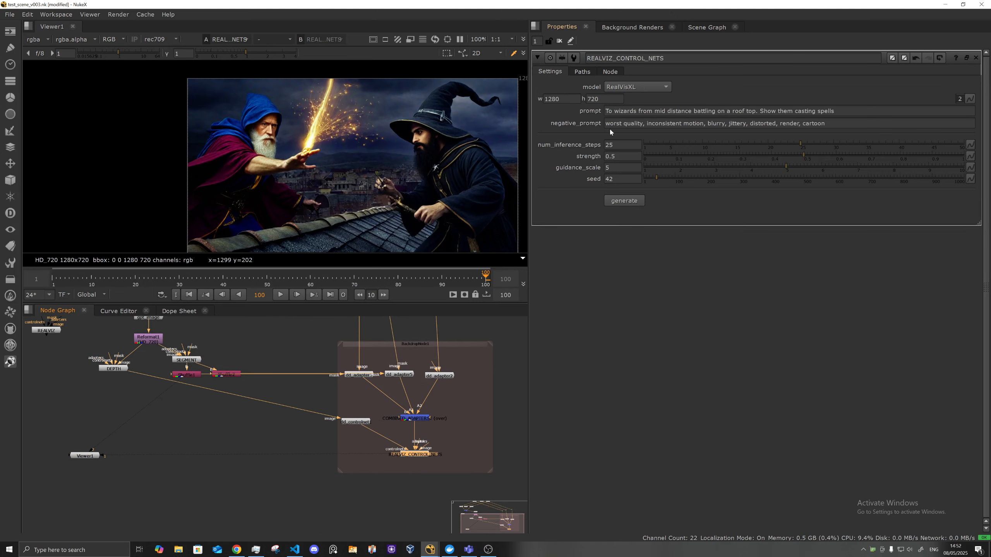
left_click(629, 201)
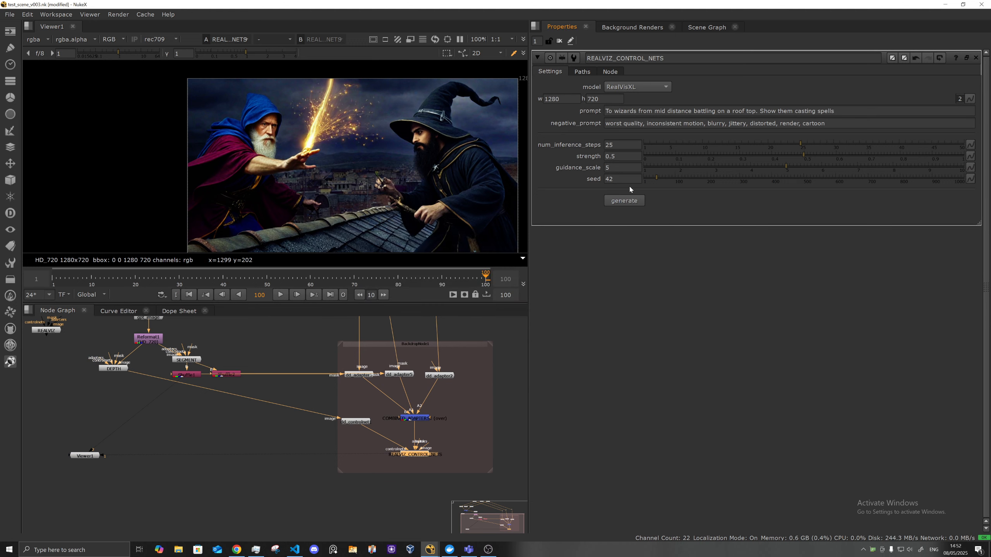
Step: Switch to Docker Desktop, review the deferred-diffusion-api-1 container logs for the generation call, and return to Nuke
left_click(449, 550)
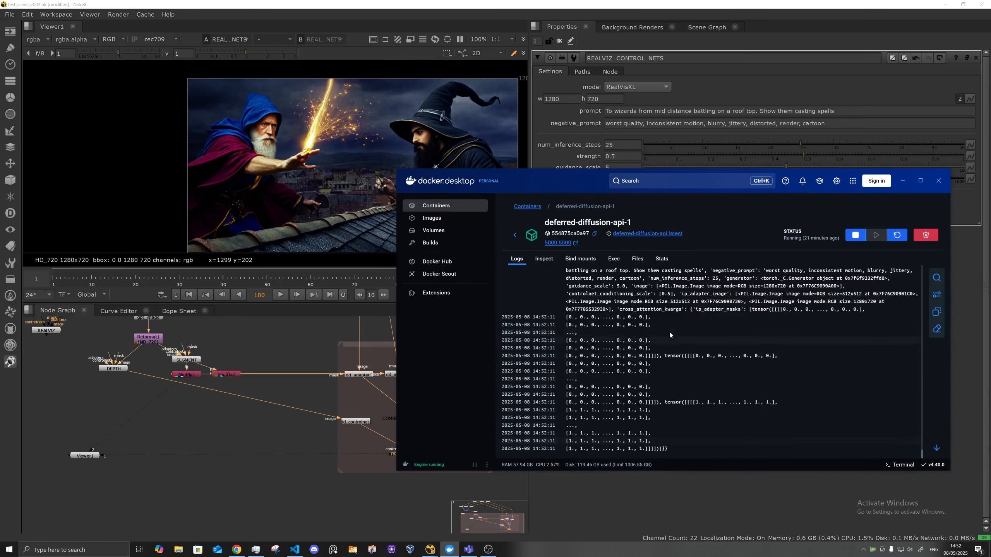
scroll(668, 330, "up", 2)
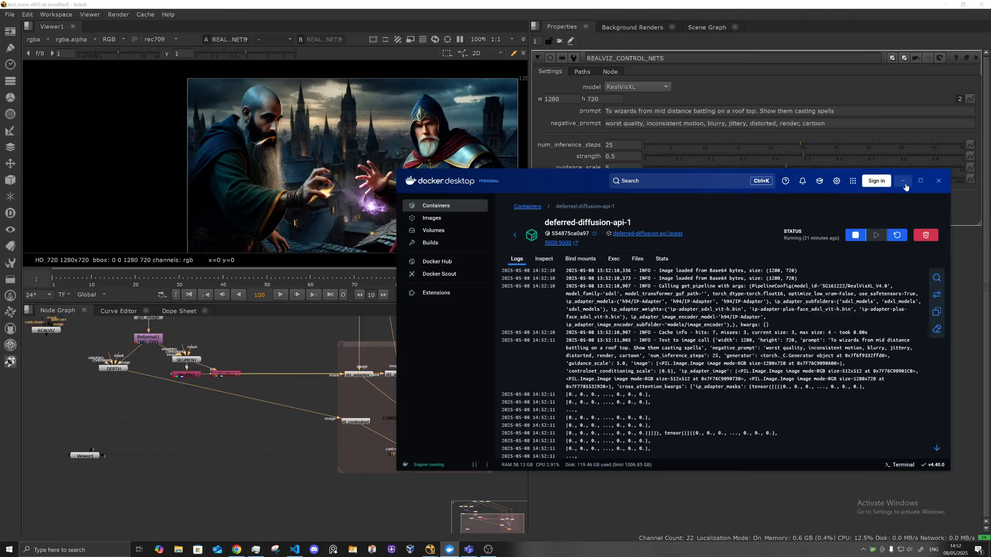
left_click(902, 181)
Step: Inspect the regenerated REALVIZ_CONTROL_NETS image up close, and widen the node settings area by narrowing the viewer and node graph
scroll(356, 182, "up", 1)
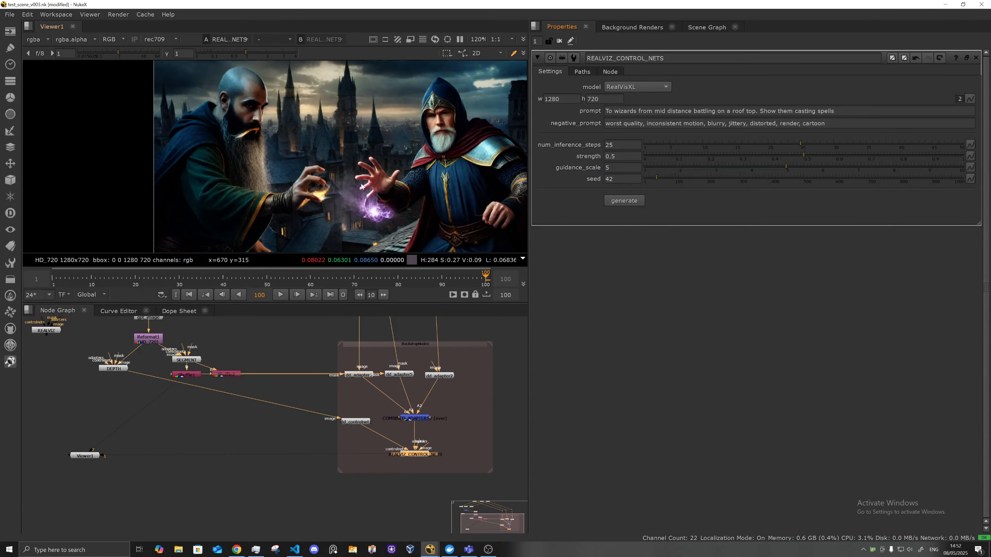
scroll(356, 182, "down", 1)
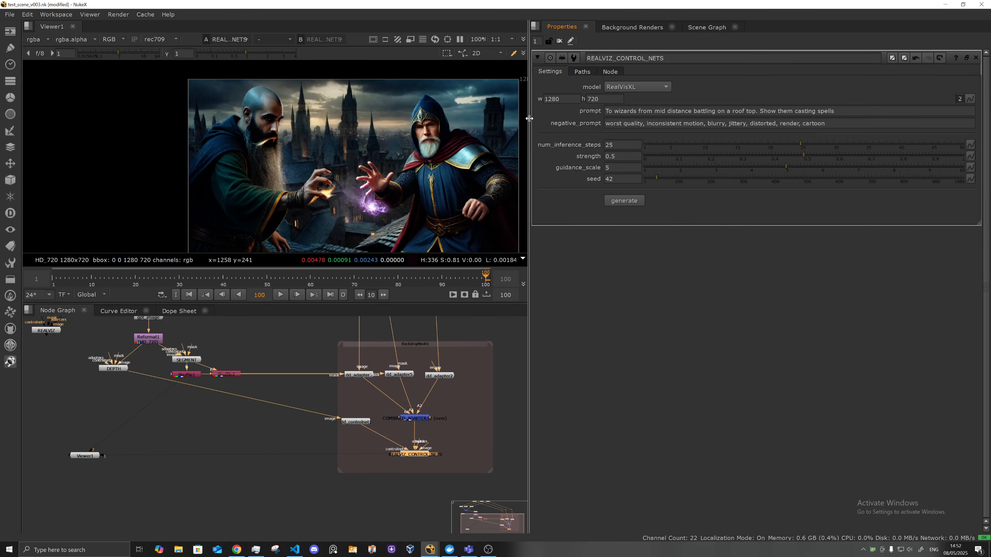
left_click_drag(530, 118, 467, 118)
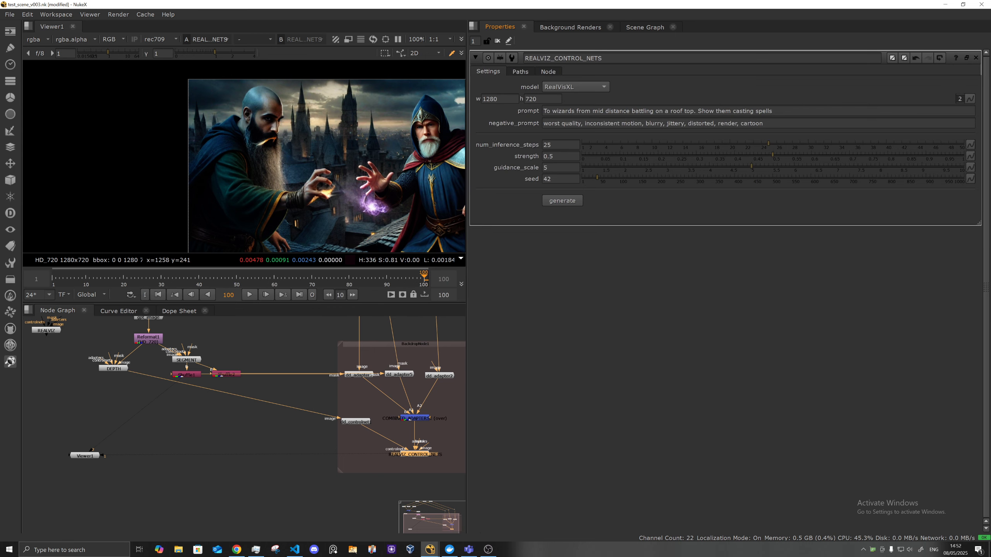